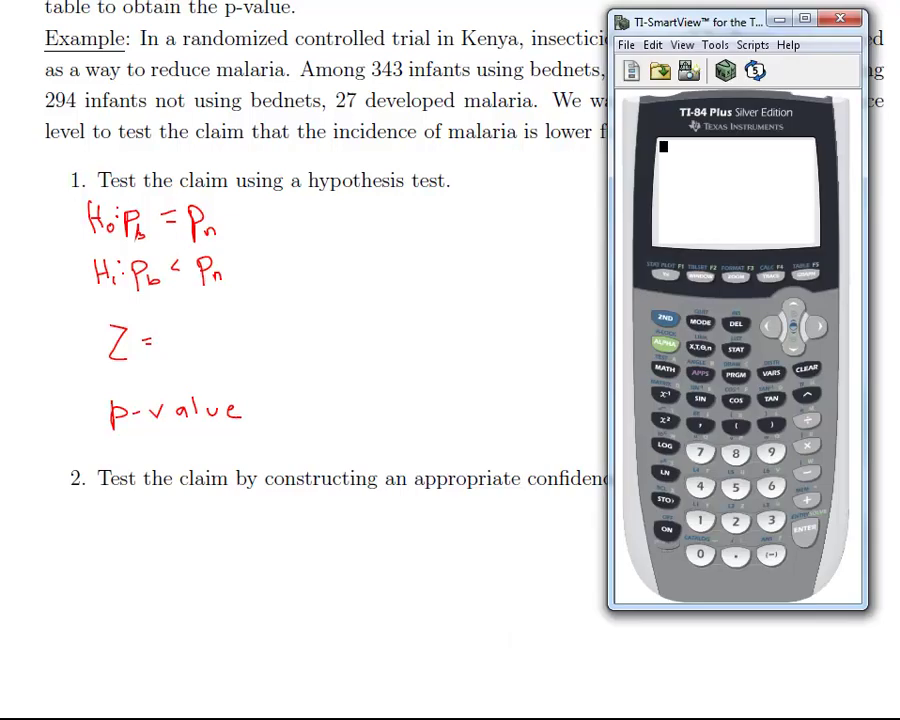
# Open STAT > TESTS and select 6:2-PropZTest to reach its blank x1, n1, x2, n2 entry screen.
pyautogui.click(736, 351)
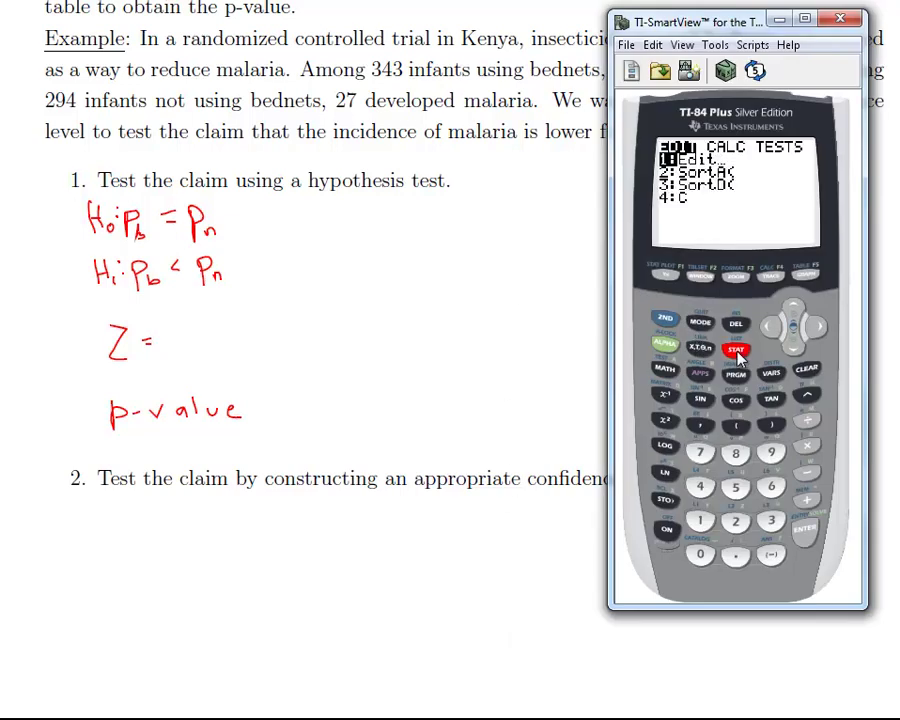
pyautogui.click(821, 336)
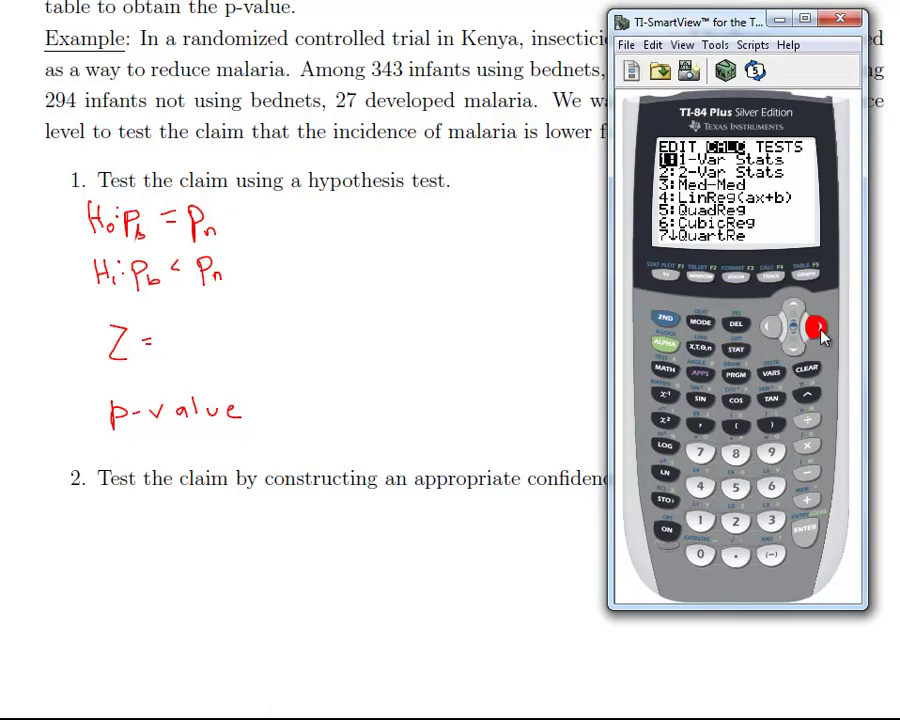
pyautogui.click(821, 334)
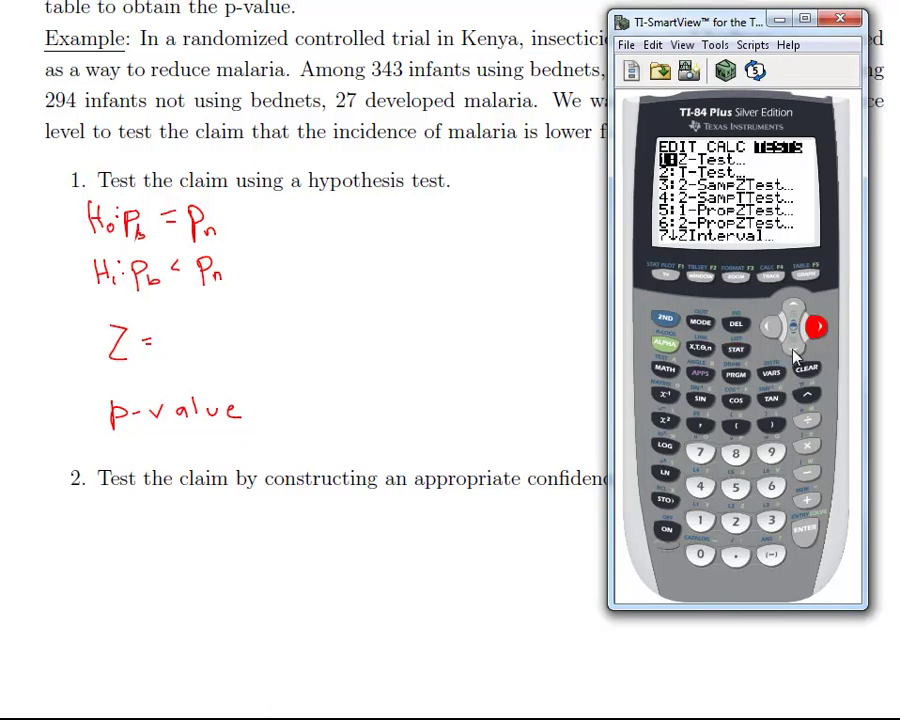
pyautogui.click(794, 345)
pyautogui.click(793, 349)
pyautogui.click(793, 349)
pyautogui.click(793, 349)
pyautogui.click(793, 349)
pyautogui.click(793, 349)
pyautogui.click(793, 349)
pyautogui.click(793, 349)
pyautogui.click(793, 349)
pyautogui.click(793, 349)
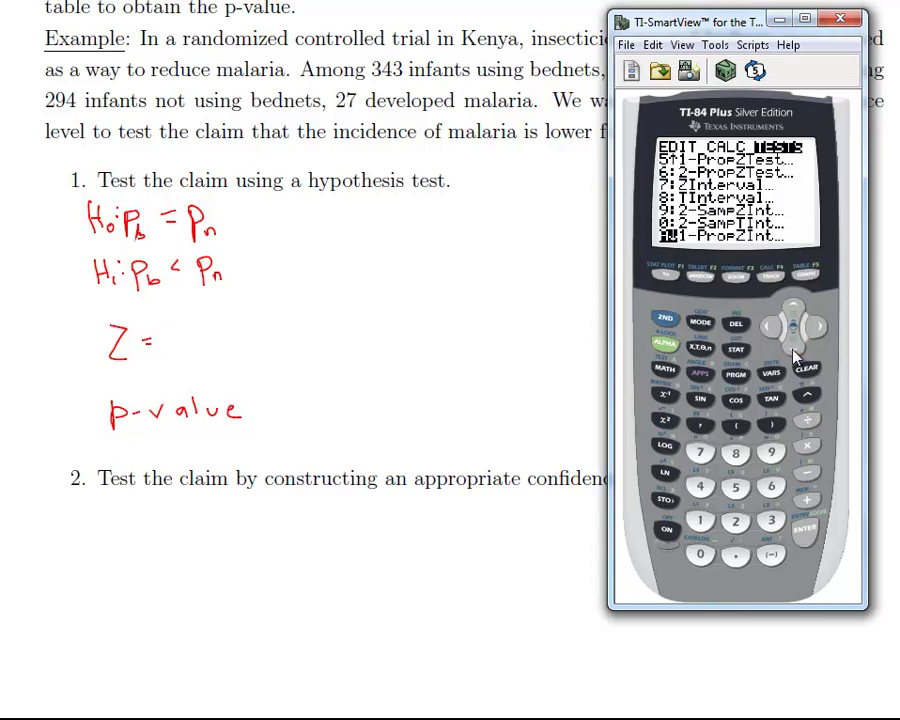
pyautogui.click(793, 349)
pyautogui.click(793, 349)
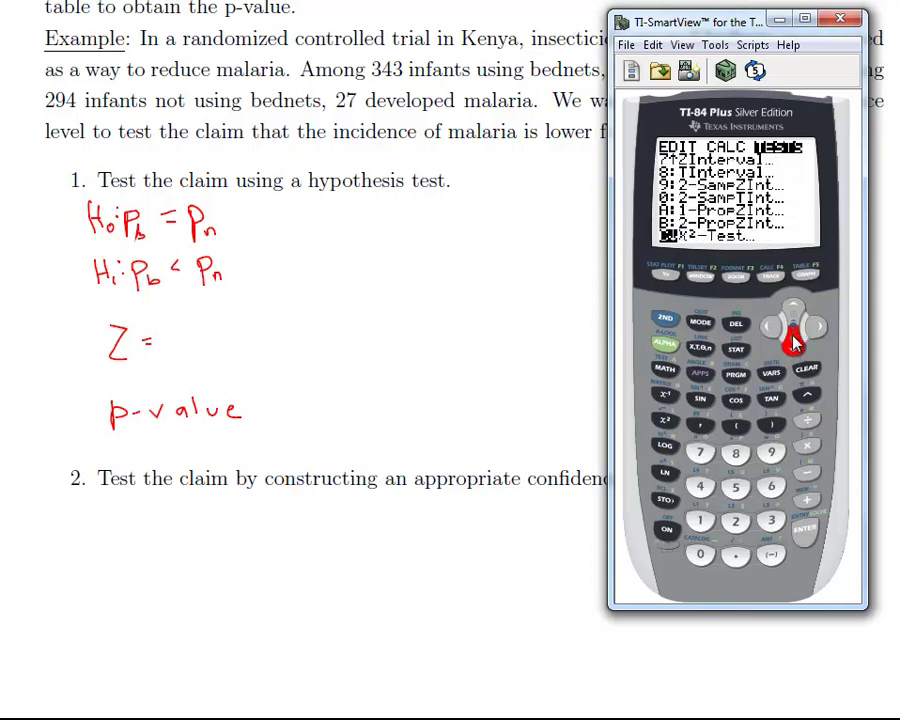
pyautogui.click(793, 310)
pyautogui.click(793, 310)
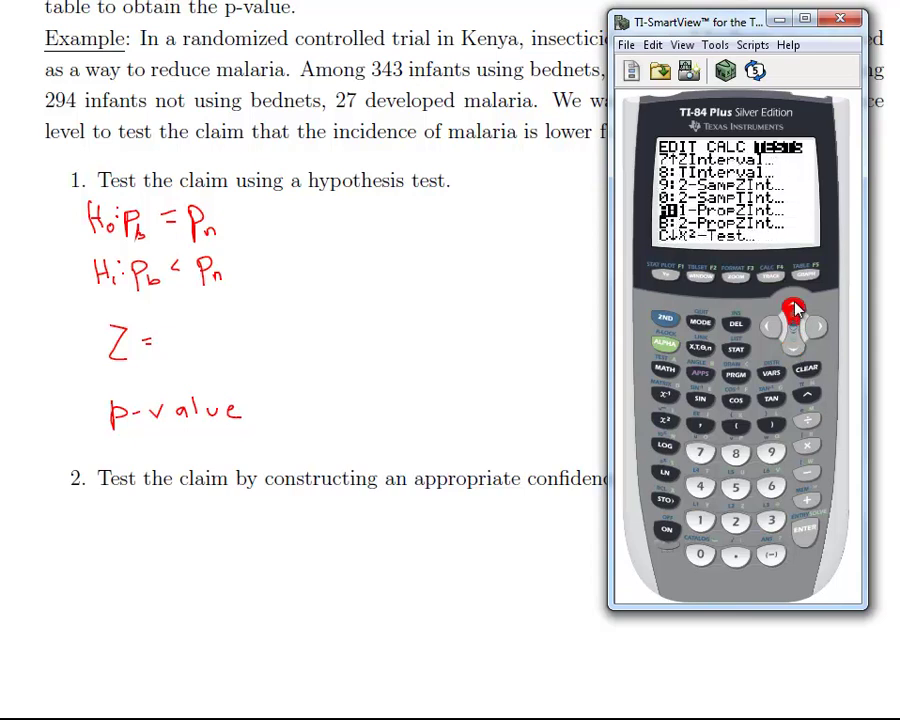
pyautogui.click(793, 310)
pyautogui.click(793, 310)
pyautogui.click(793, 310)
pyautogui.click(793, 310)
pyautogui.click(793, 310)
pyautogui.click(793, 310)
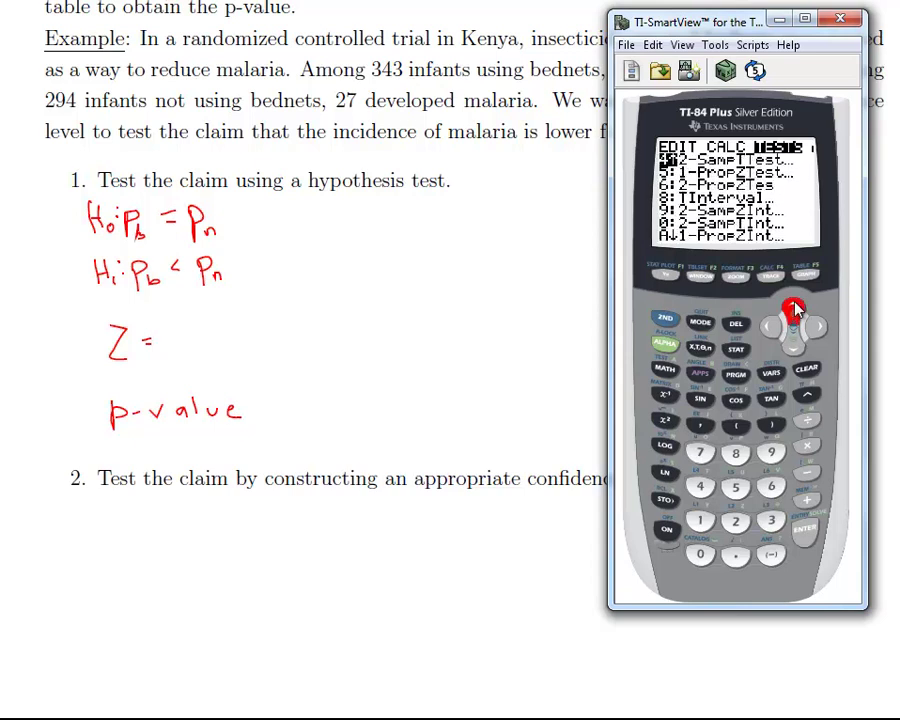
pyautogui.click(793, 310)
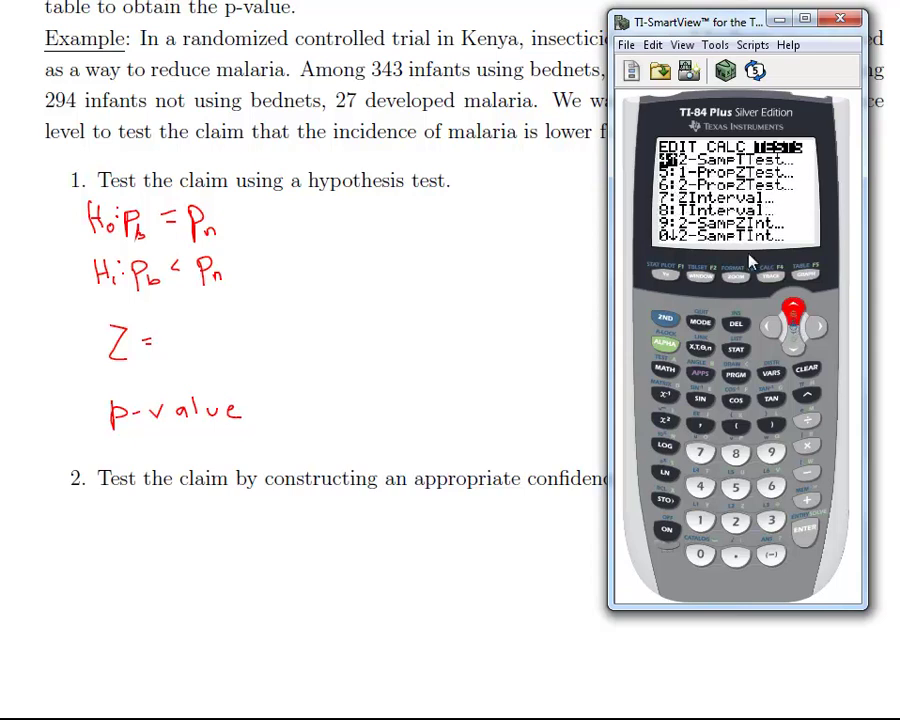
pyautogui.click(794, 350)
pyautogui.click(794, 350)
pyautogui.click(803, 535)
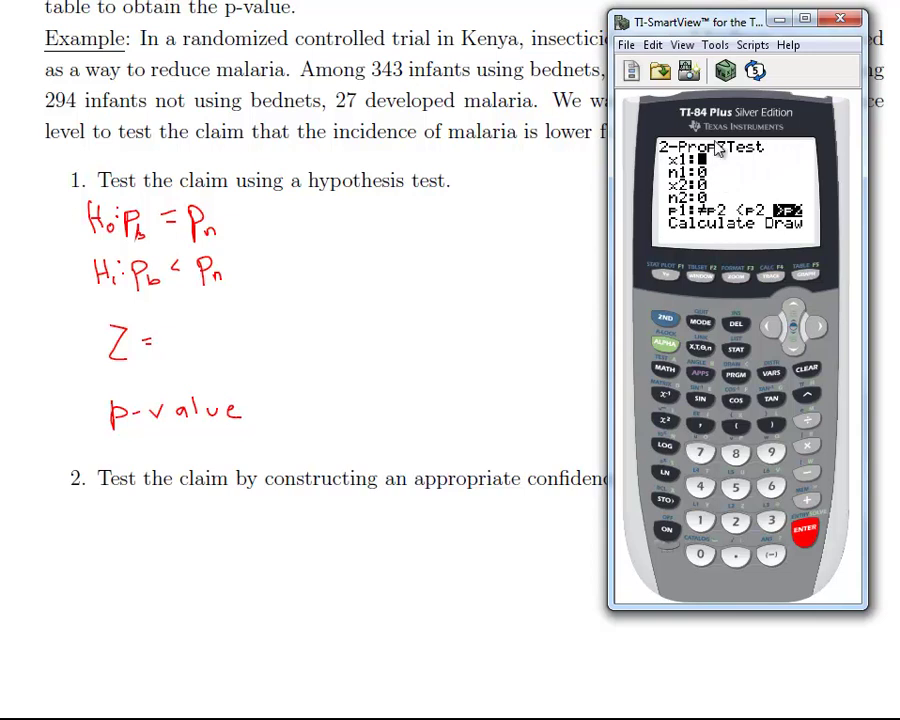
# Enter x1 = 15 and n1 = 343 for the bednet group.
pyautogui.moveTo(740, 26); pyautogui.dragTo(733, 133)
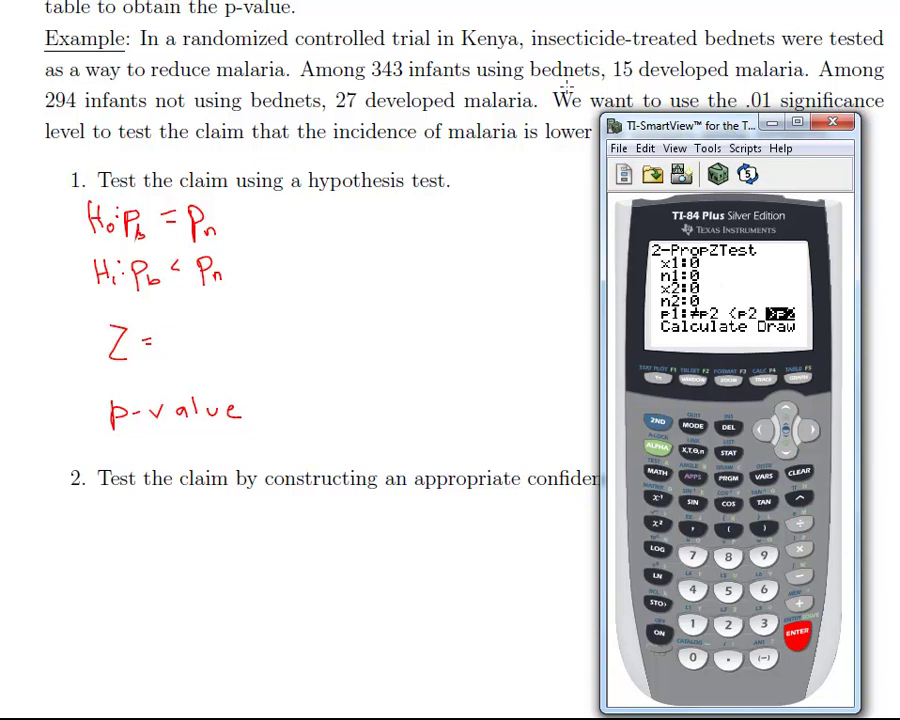
pyautogui.click(692, 624)
pyautogui.click(730, 591)
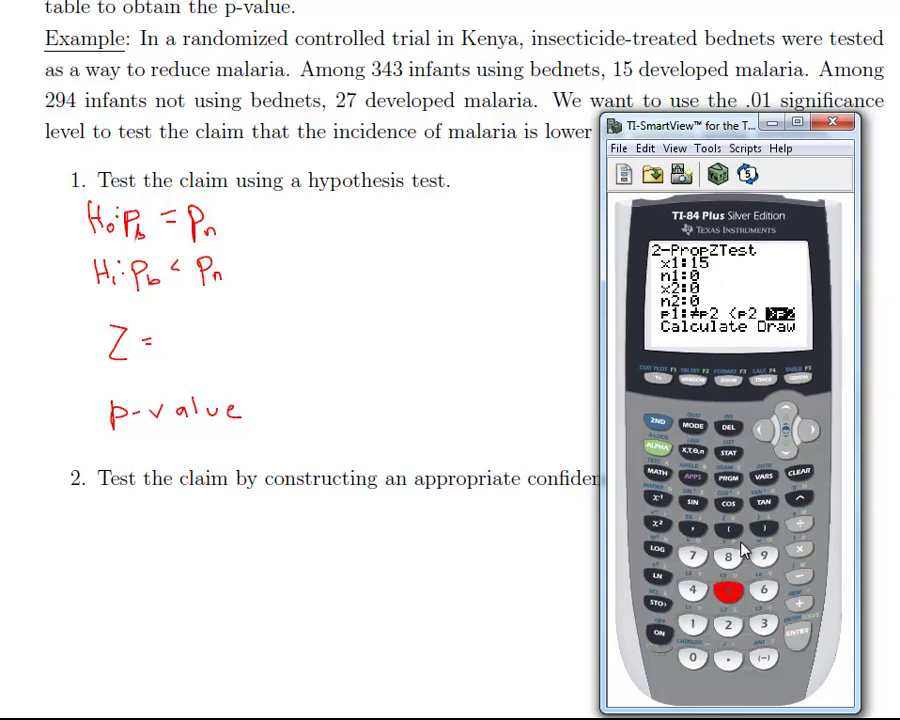
pyautogui.click(787, 448)
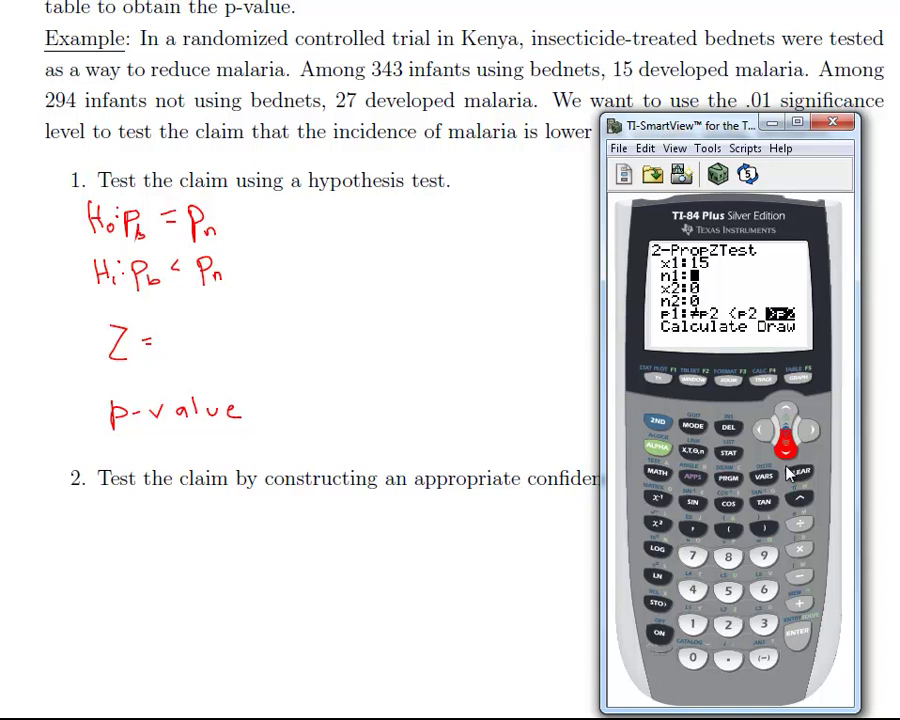
pyautogui.click(765, 627)
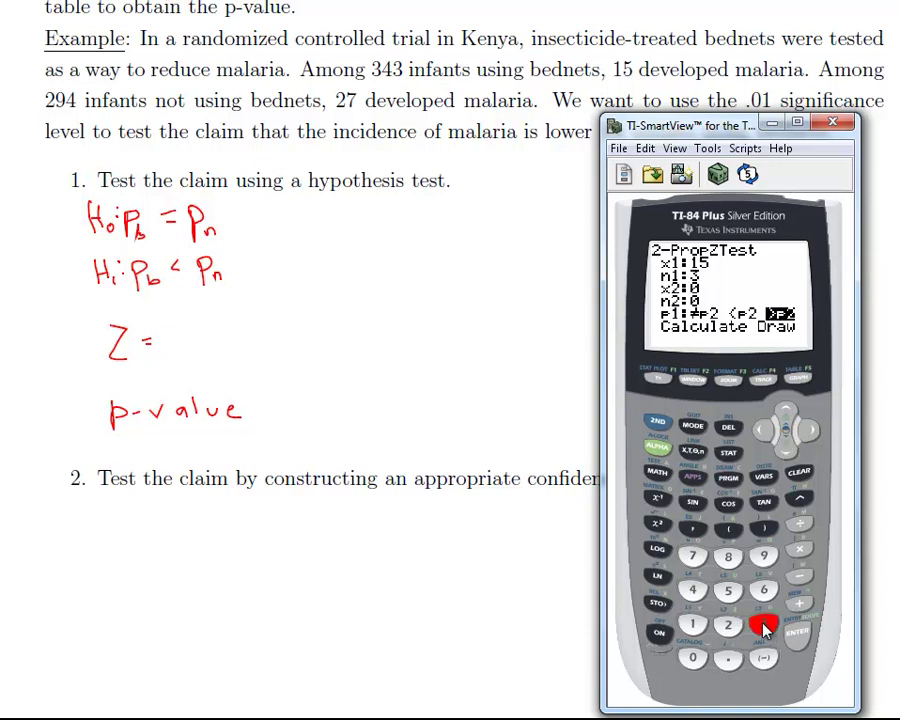
pyautogui.click(693, 592)
pyautogui.click(772, 630)
# Enter x2 = 27 and n2 = 294, then move to the p1 < p2 alternative.
pyautogui.click(788, 448)
pyautogui.click(730, 632)
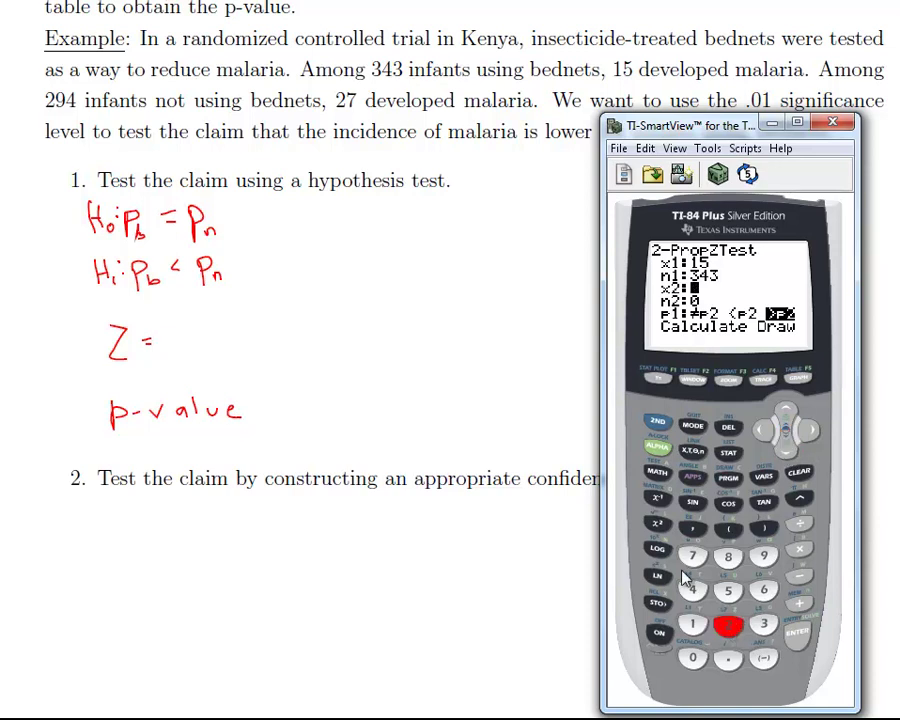
pyautogui.click(692, 557)
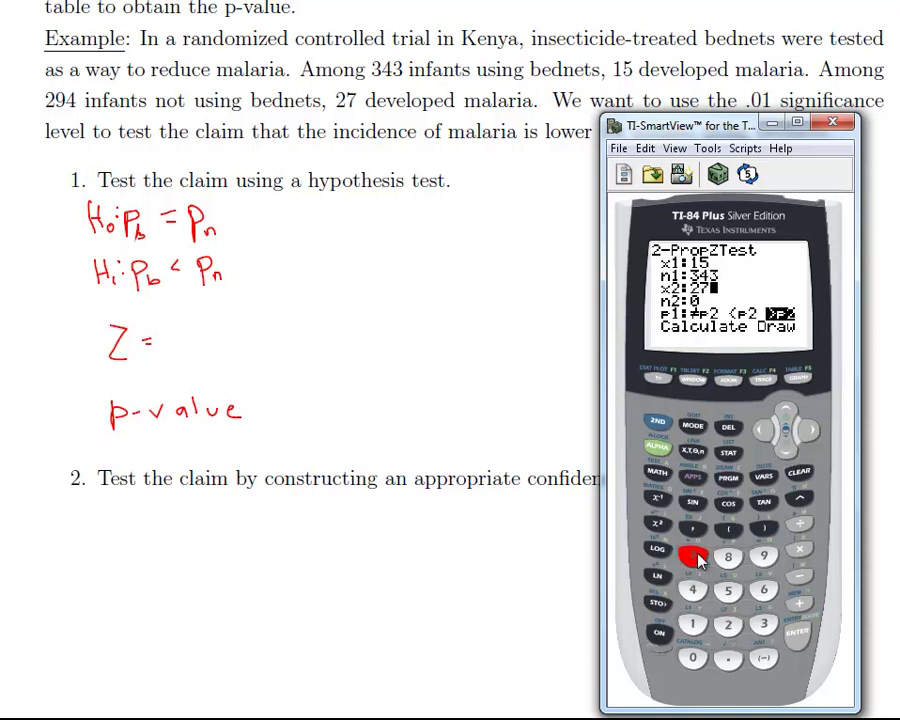
pyautogui.click(786, 450)
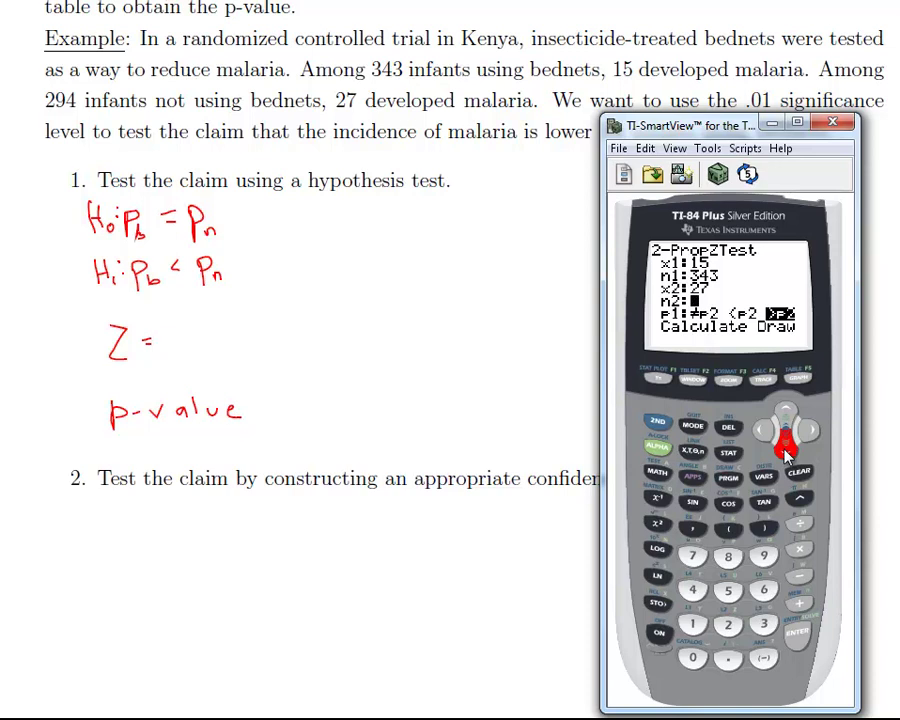
pyautogui.click(730, 626)
pyautogui.click(763, 556)
pyautogui.click(693, 591)
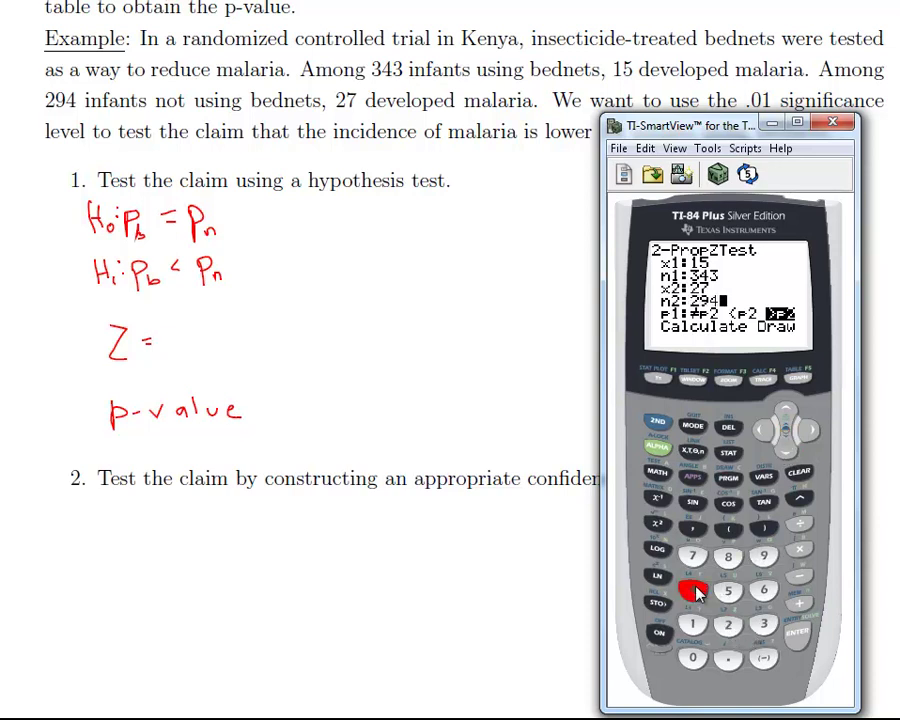
pyautogui.click(787, 450)
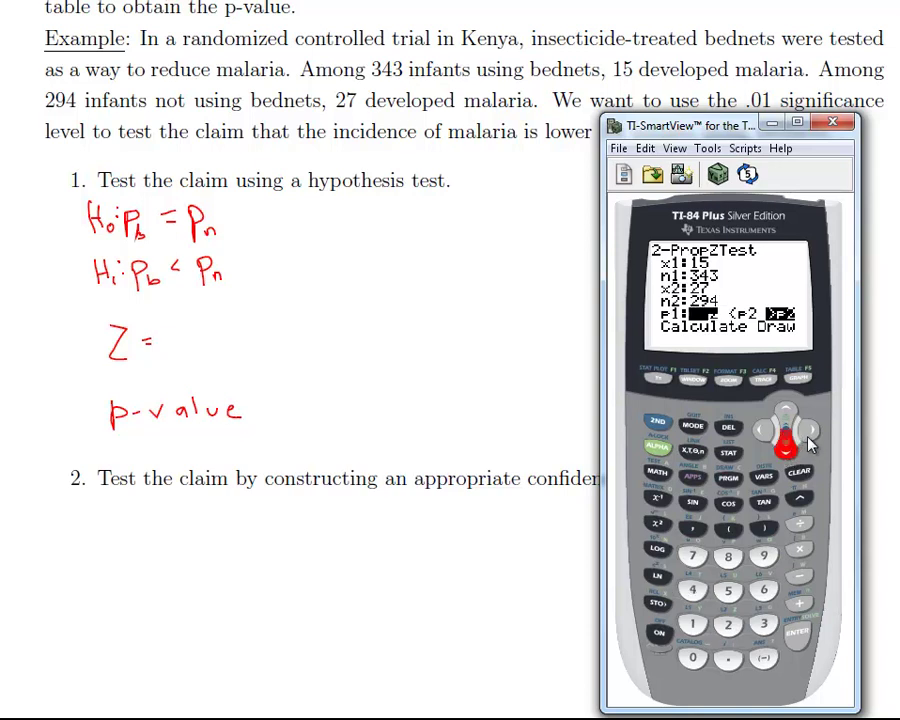
pyautogui.click(809, 431)
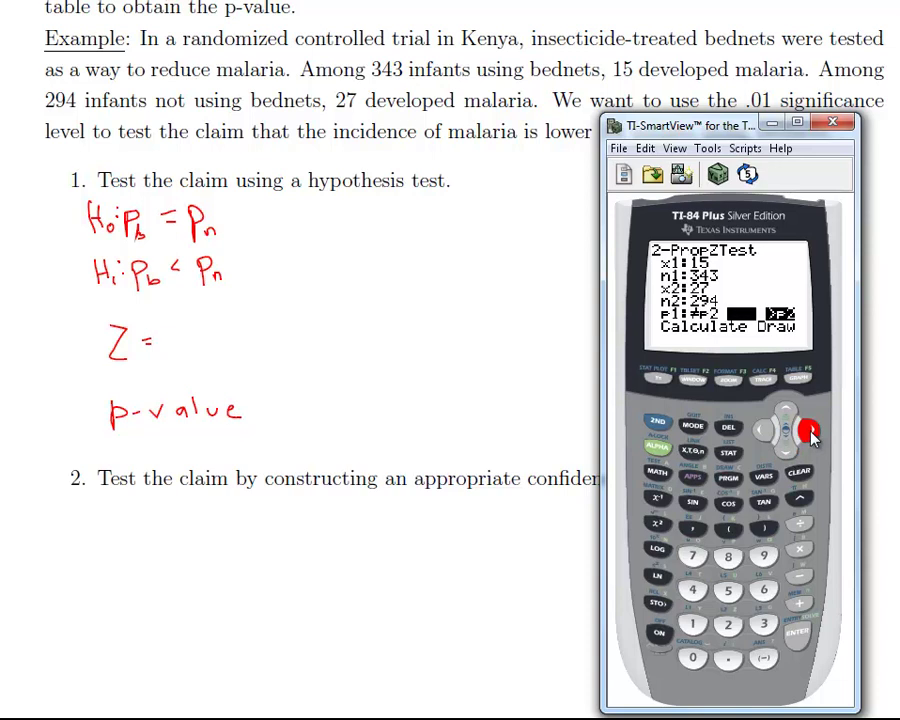
# Calculate the p1 < p2 test, getting z = -2.4389 and p = .0074, and review all results.
pyautogui.click(797, 640)
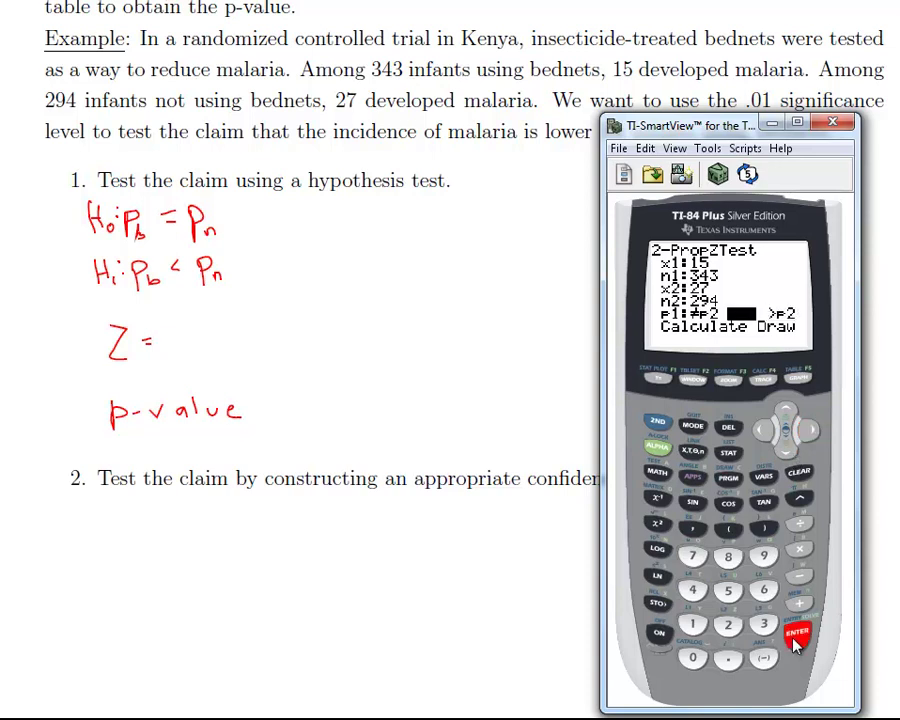
pyautogui.click(788, 450)
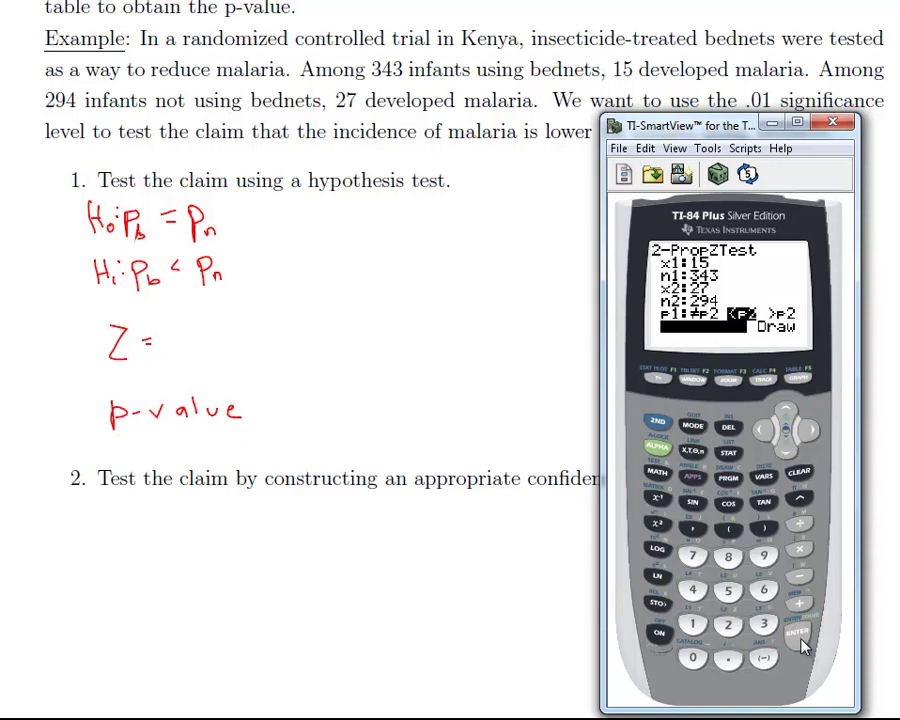
pyautogui.click(798, 640)
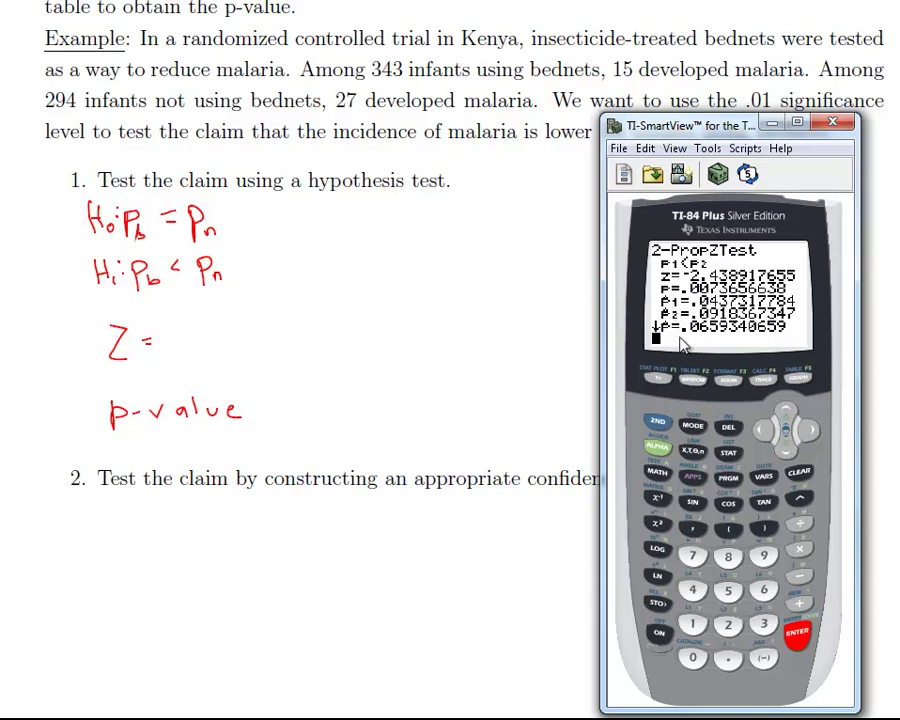
pyautogui.click(785, 457)
pyautogui.click(785, 457)
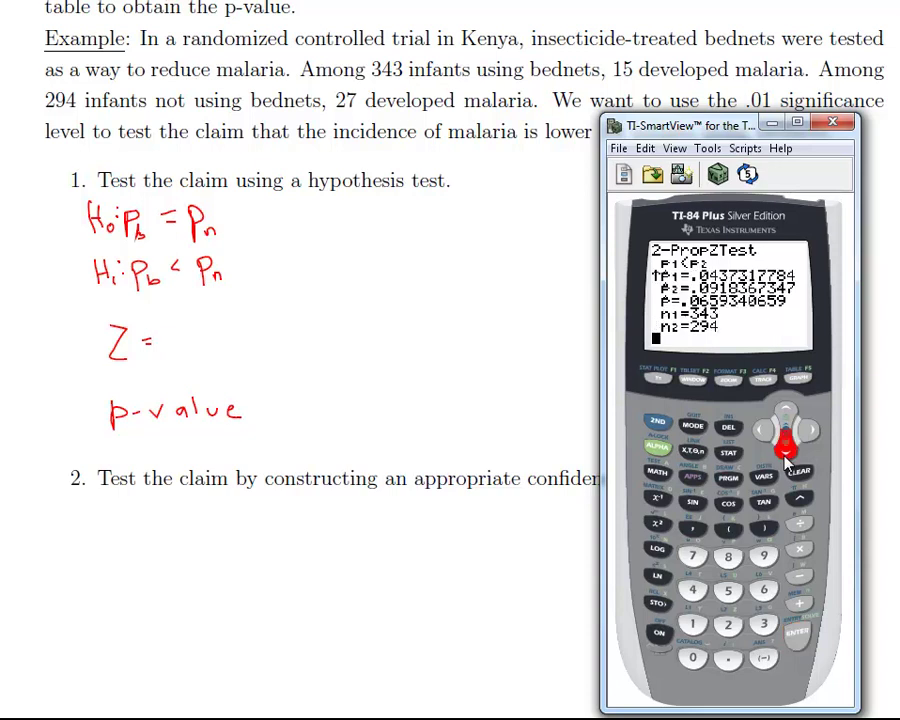
pyautogui.click(787, 416)
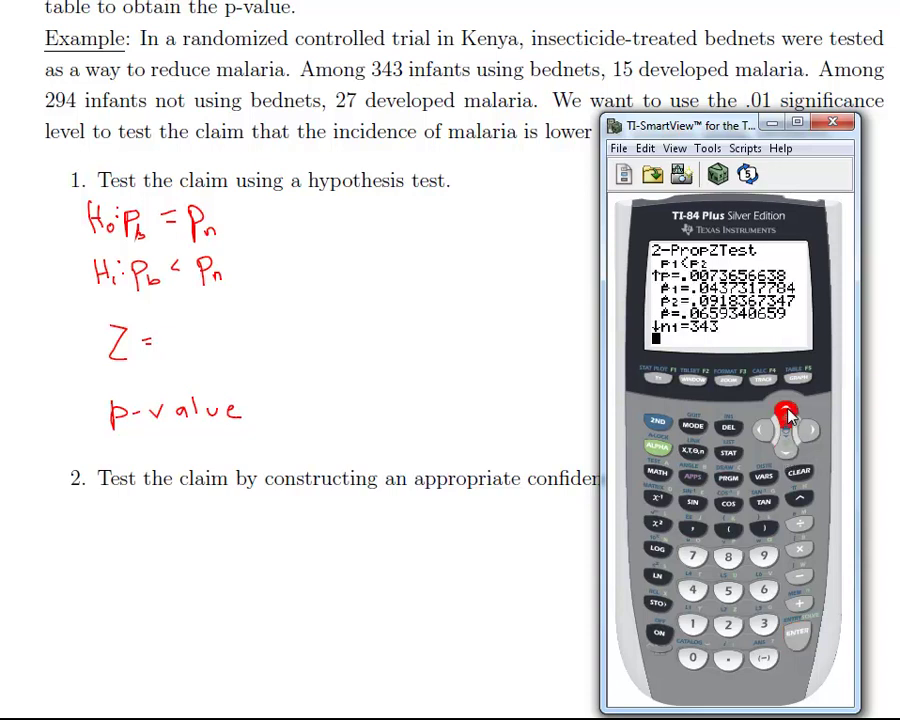
pyautogui.click(787, 416)
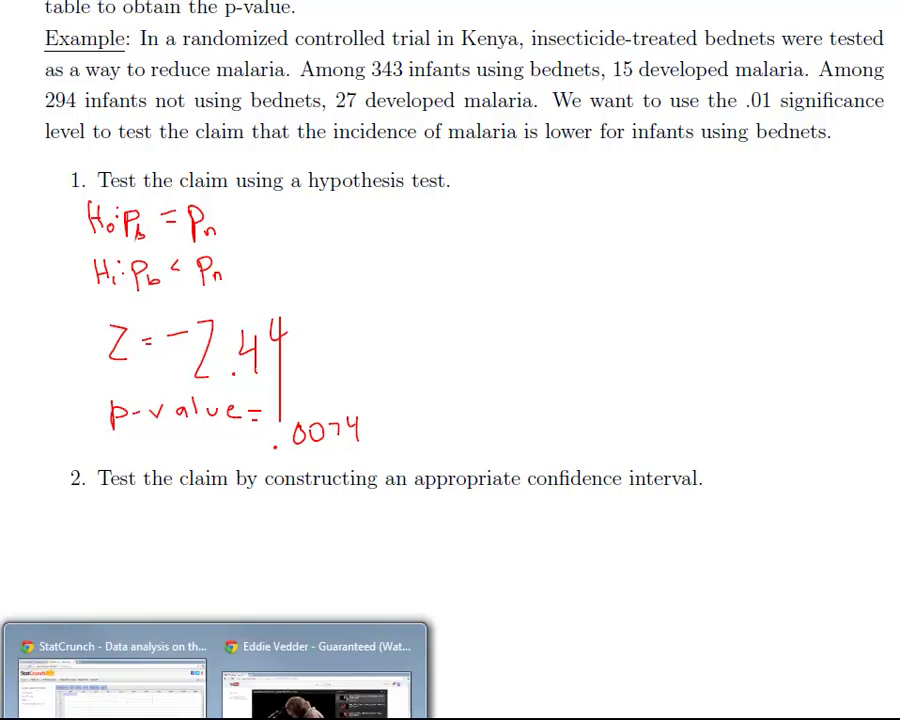
# In StatCrunch, open Stat > Proportions > Two sample to show the 'with summary' option.
pyautogui.click(110, 675)
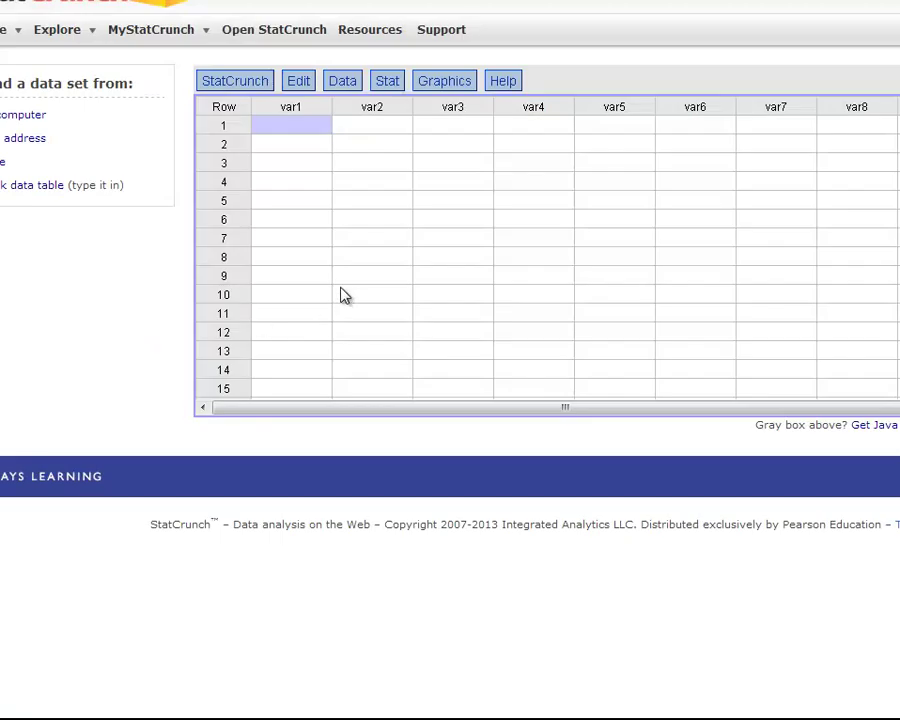
pyautogui.click(393, 85)
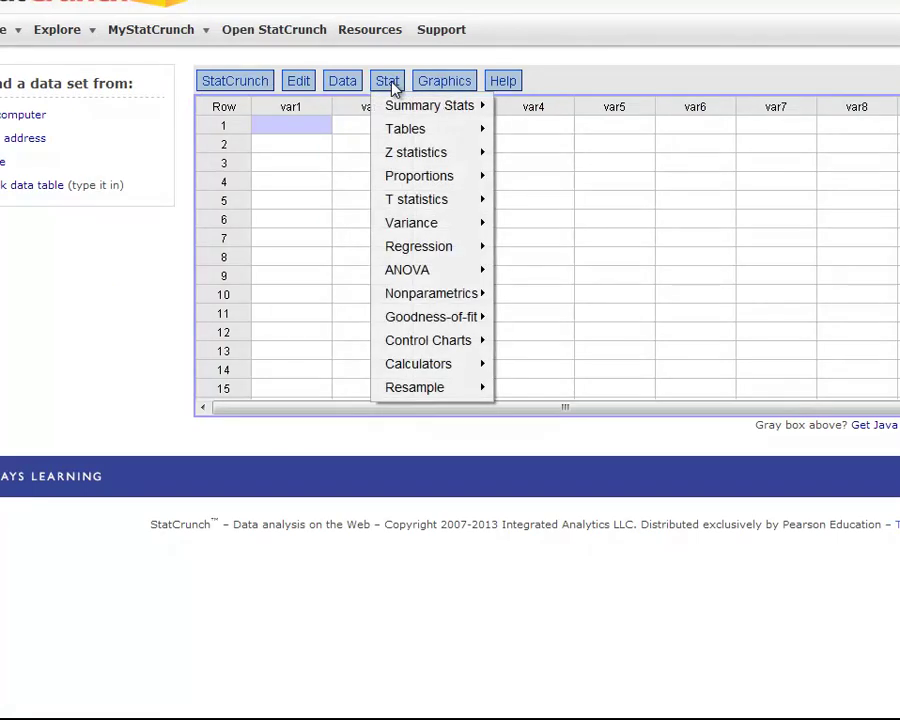
pyautogui.moveTo(422, 186)
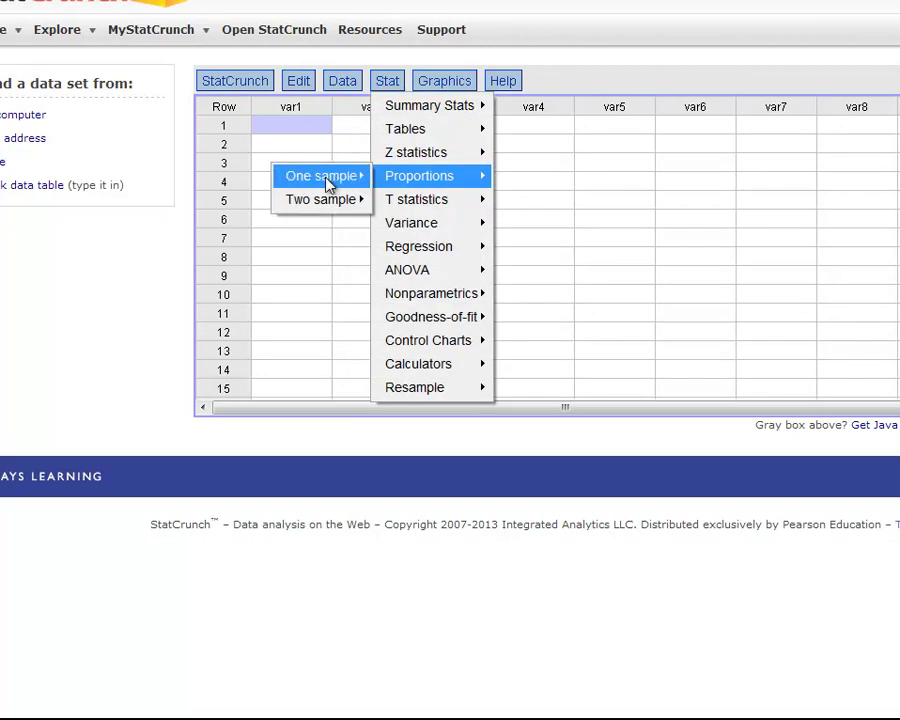
pyautogui.moveTo(330, 215)
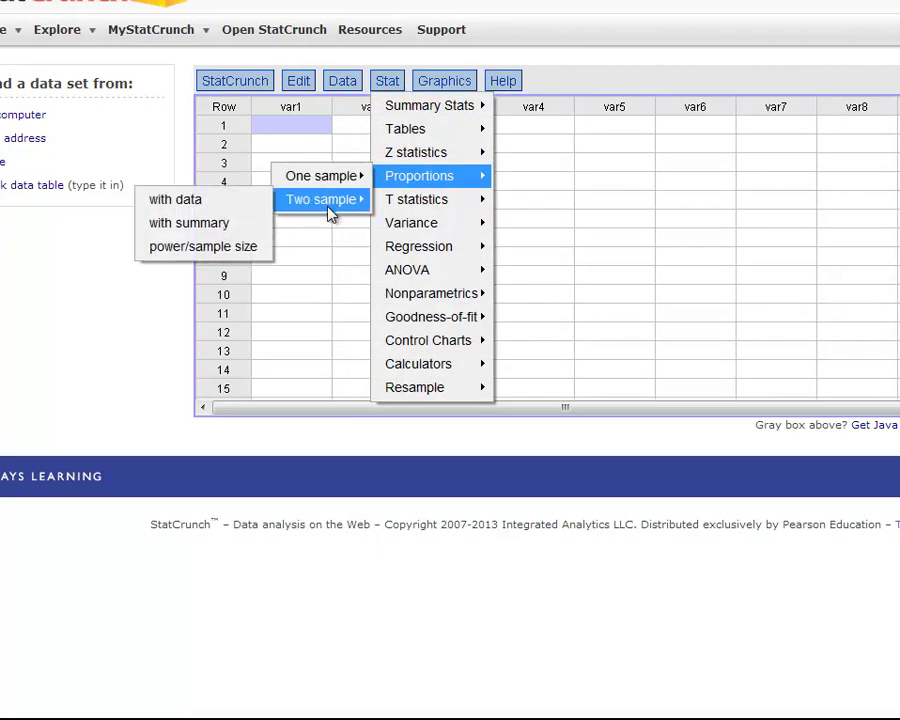
# Enter 15 of 343 and 27 of 294 in the 'with summary' dialog and proceed to the test options.
pyautogui.click(197, 226)
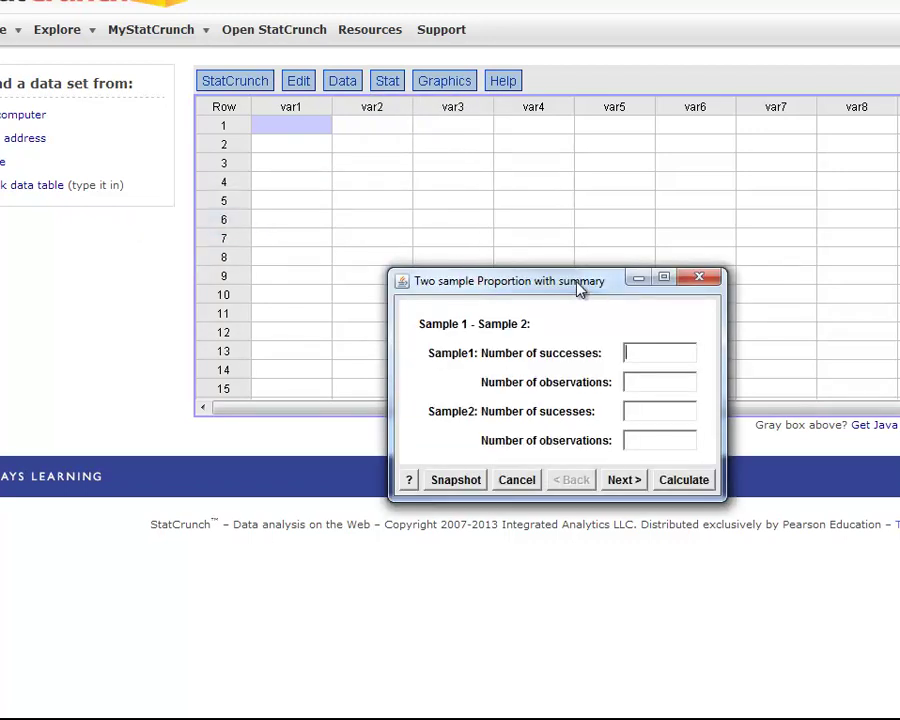
pyautogui.moveTo(576, 286); pyautogui.dragTo(451, 140)
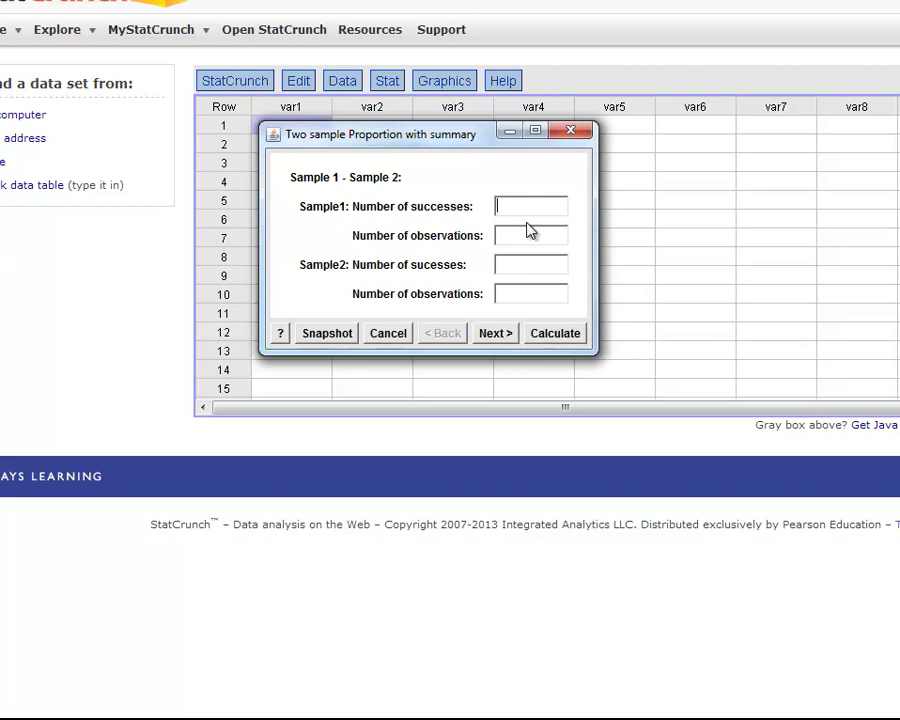
pyautogui.write('15')
pyautogui.write('343')
pyautogui.click(538, 264)
pyautogui.write('27')
pyautogui.click(533, 294)
pyautogui.write('294')
pyautogui.click(497, 338)
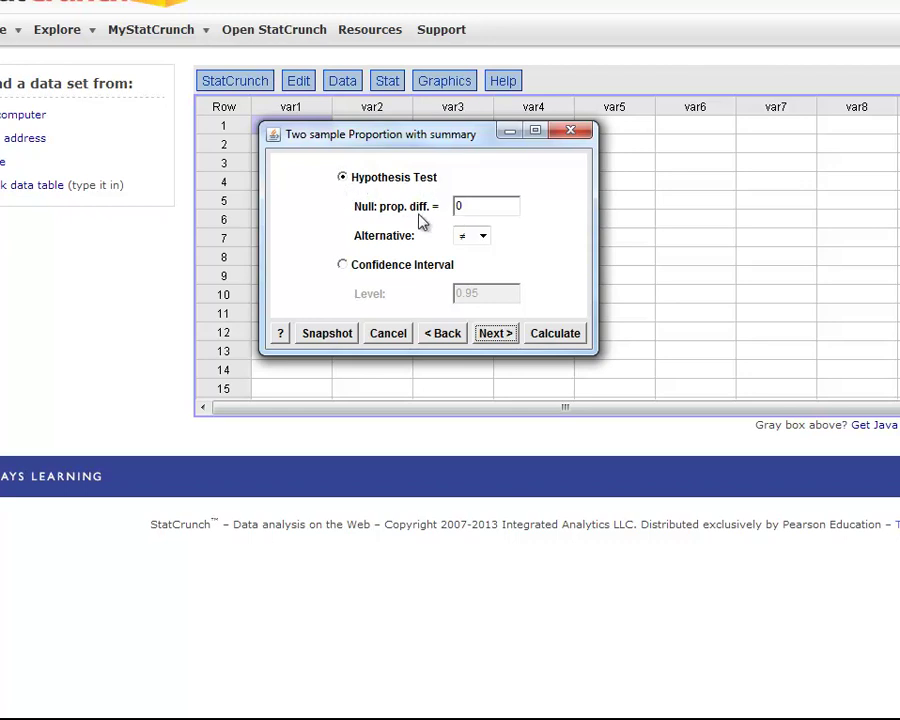
# Run the test with null difference 0 and '<' alternative, giving Z = -2.4389 and p-value 0.0074.
pyautogui.click(475, 207)
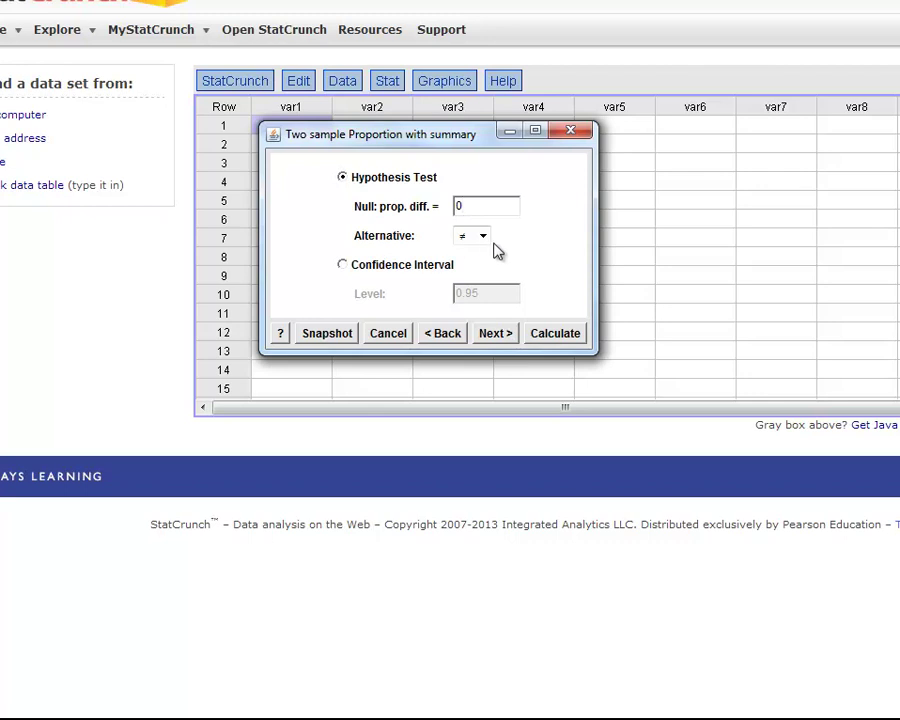
pyautogui.click(485, 238)
pyautogui.click(481, 264)
pyautogui.click(555, 340)
pyautogui.moveTo(614, 286); pyautogui.dragTo(440, 100)
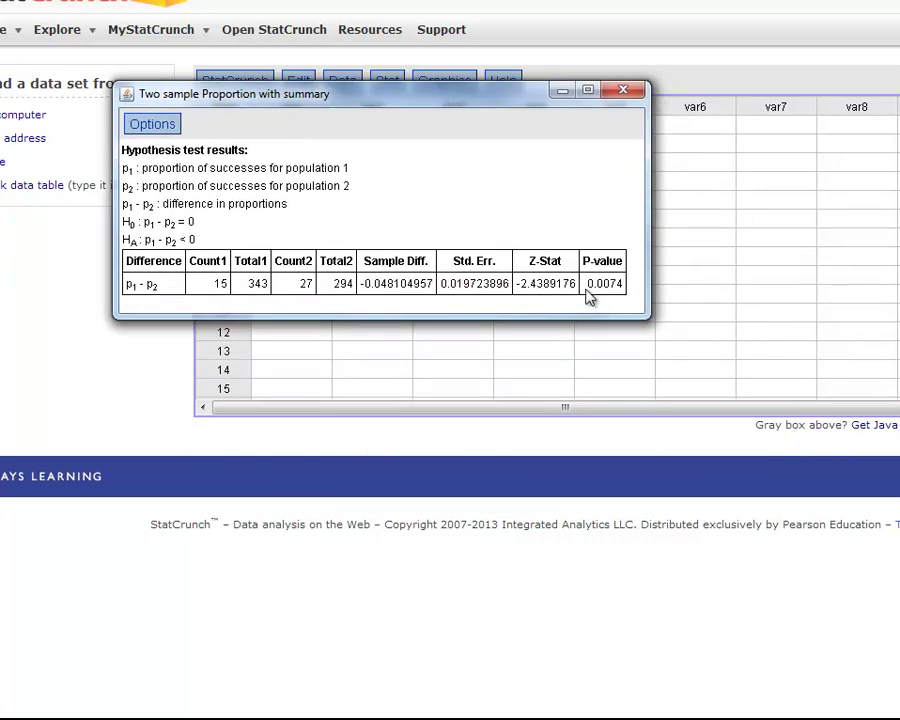
pyautogui.moveTo(517, 287); pyautogui.dragTo(584, 287)
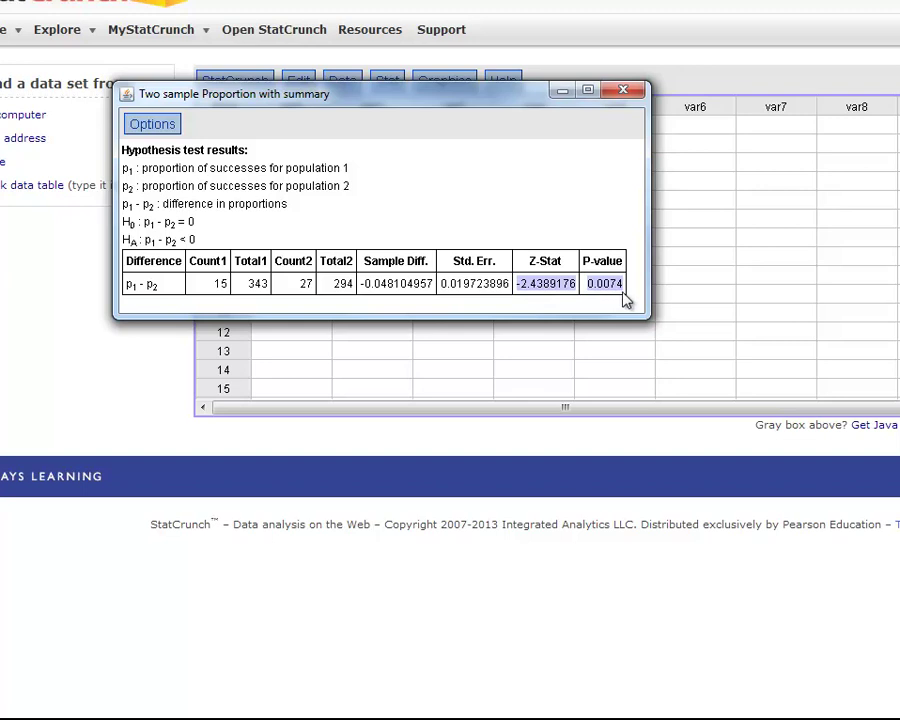
pyautogui.click(450, 470)
# Edit the analysis to compute a 0.95 confidence interval instead of a hypothesis test.
pyautogui.click(152, 126)
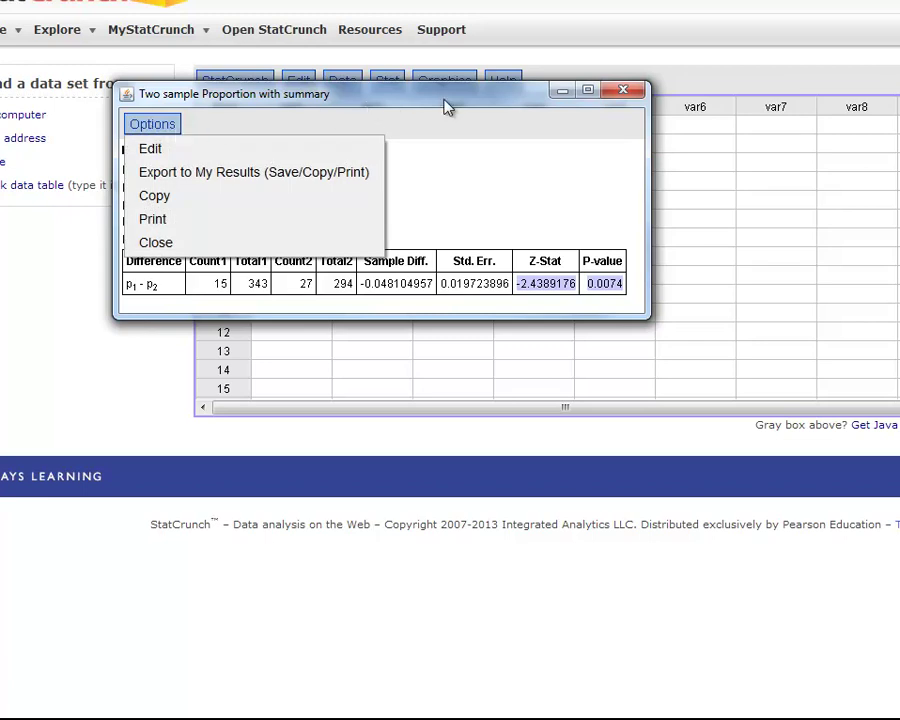
pyautogui.click(151, 151)
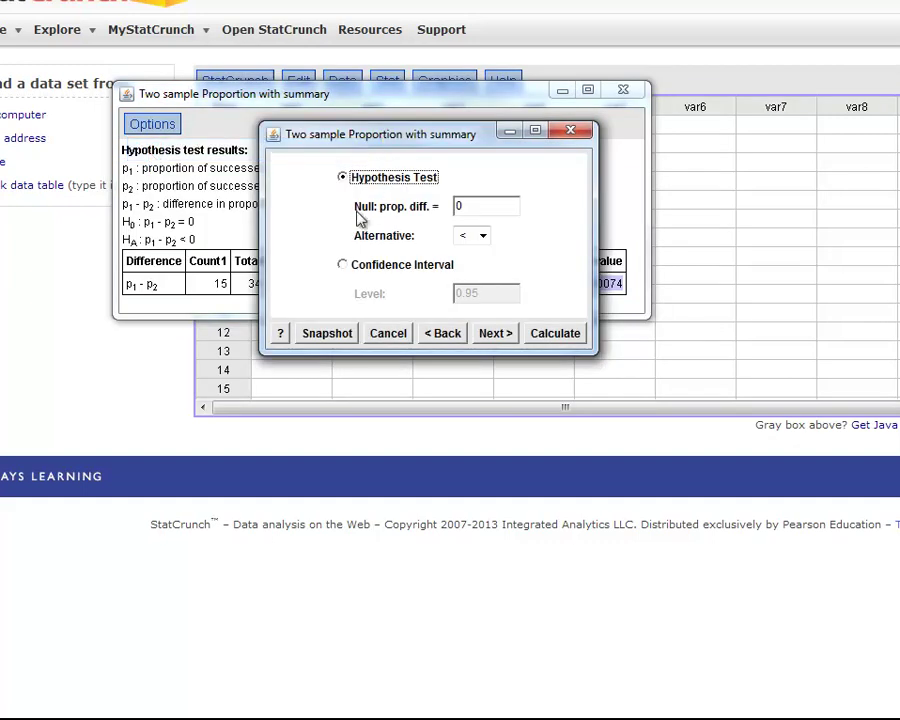
pyautogui.click(343, 266)
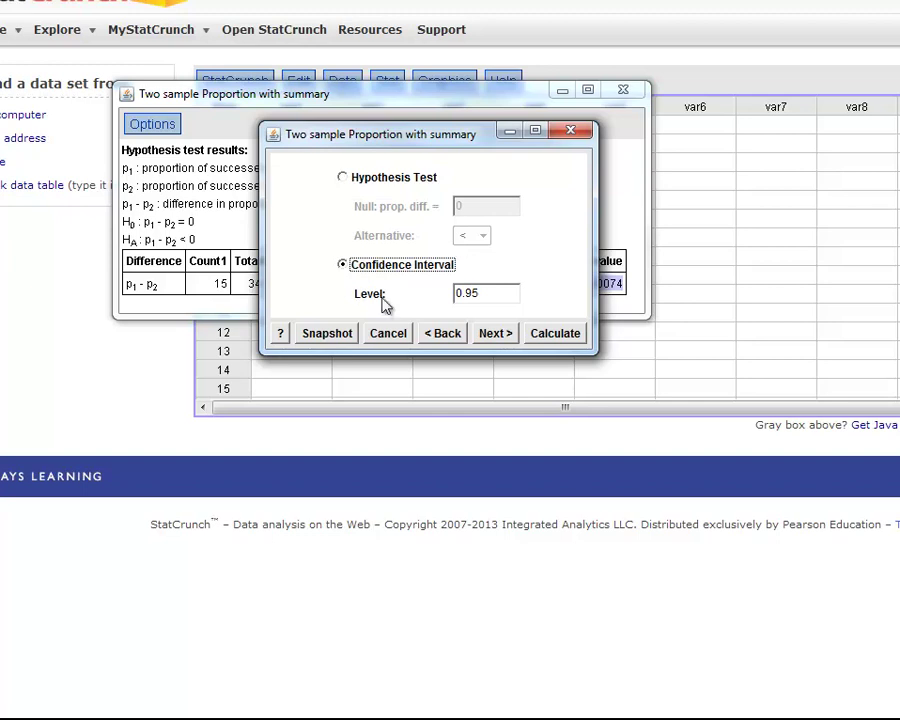
pyautogui.click(545, 339)
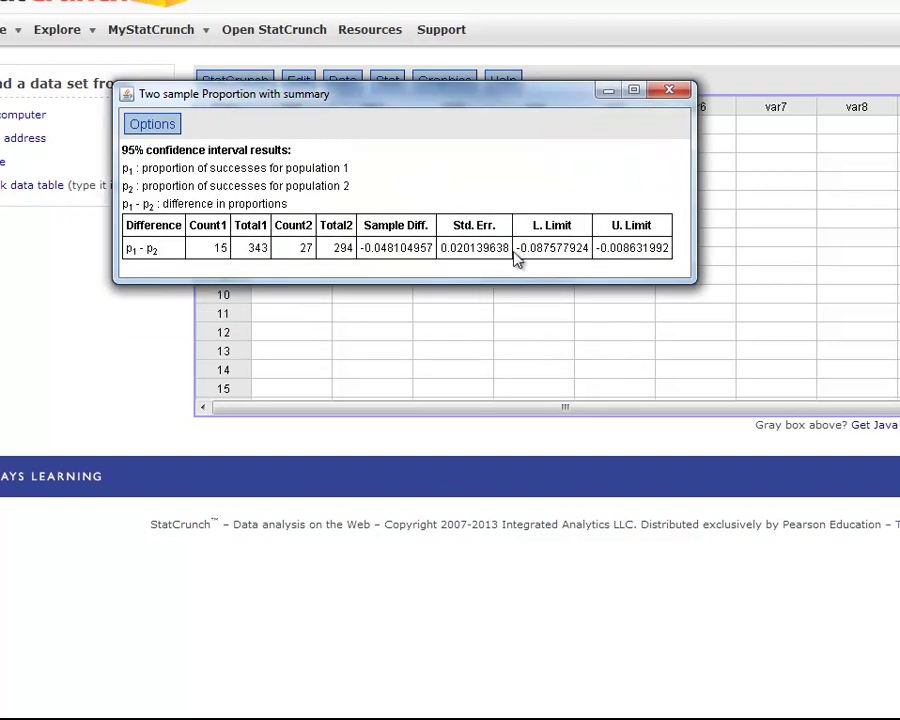
# Highlight the interval limits -0.087577924 and -0.008631992.
pyautogui.moveTo(518, 256); pyautogui.dragTo(667, 261)
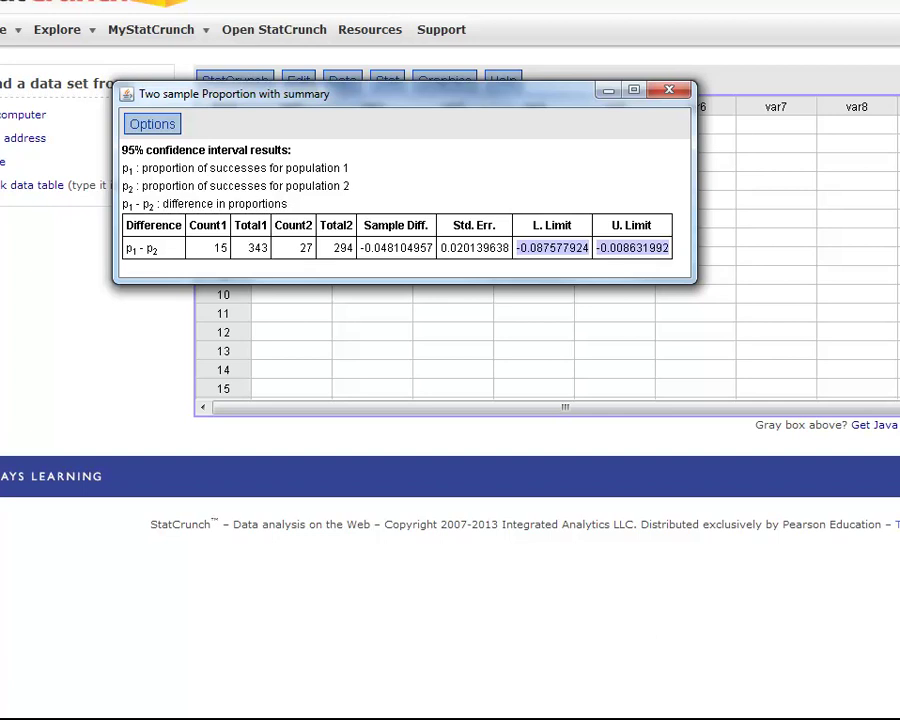
# Launch TI-SmartView from the Start menu and open the STAT TESTS menu.
pyautogui.press('super')
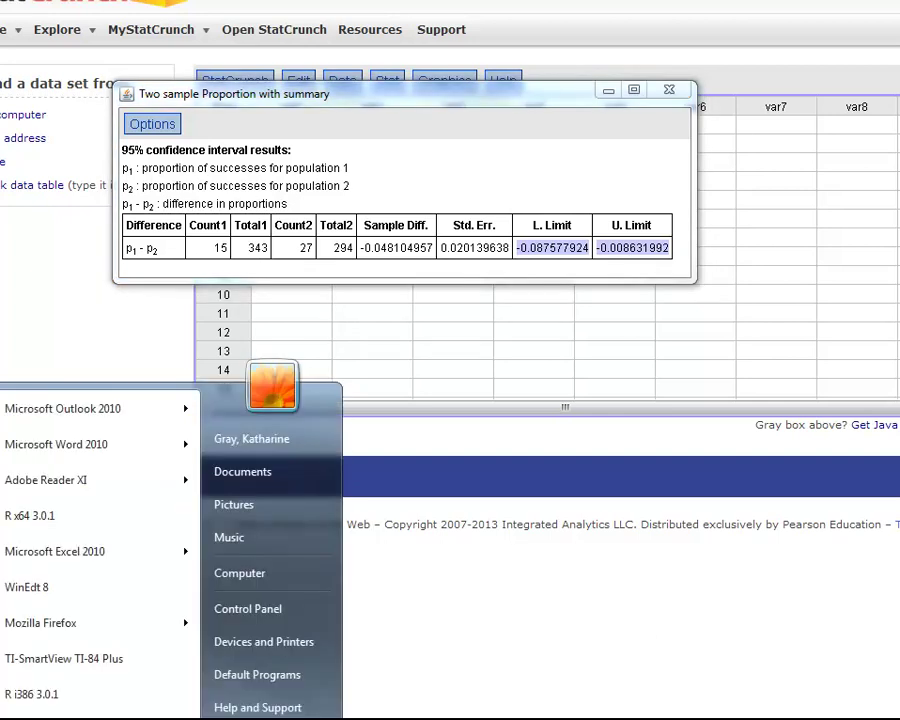
pyautogui.click(44, 660)
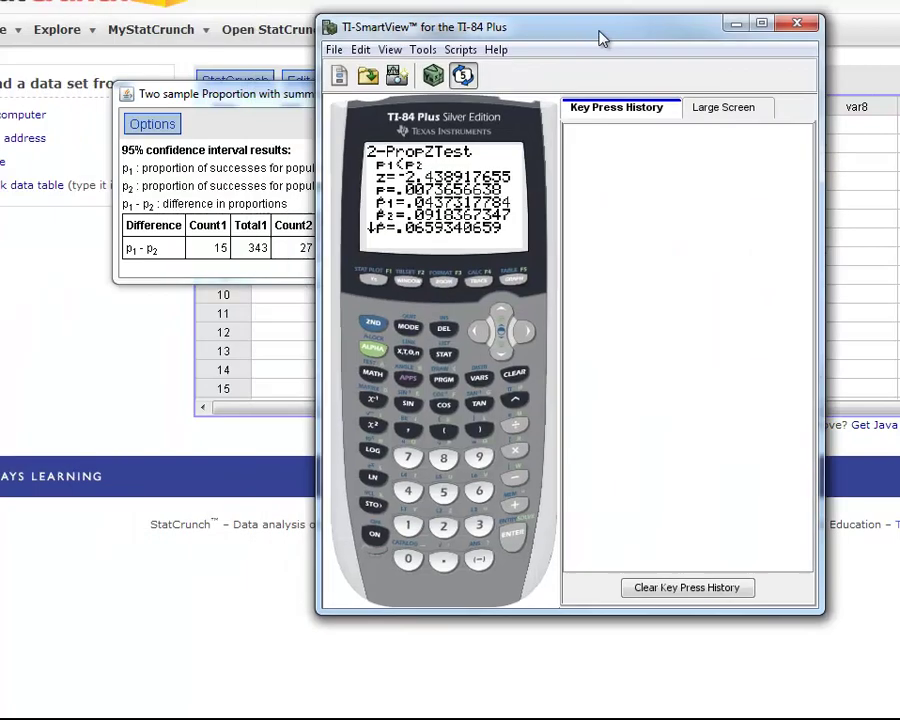
pyautogui.moveTo(596, 36); pyautogui.dragTo(870, 13)
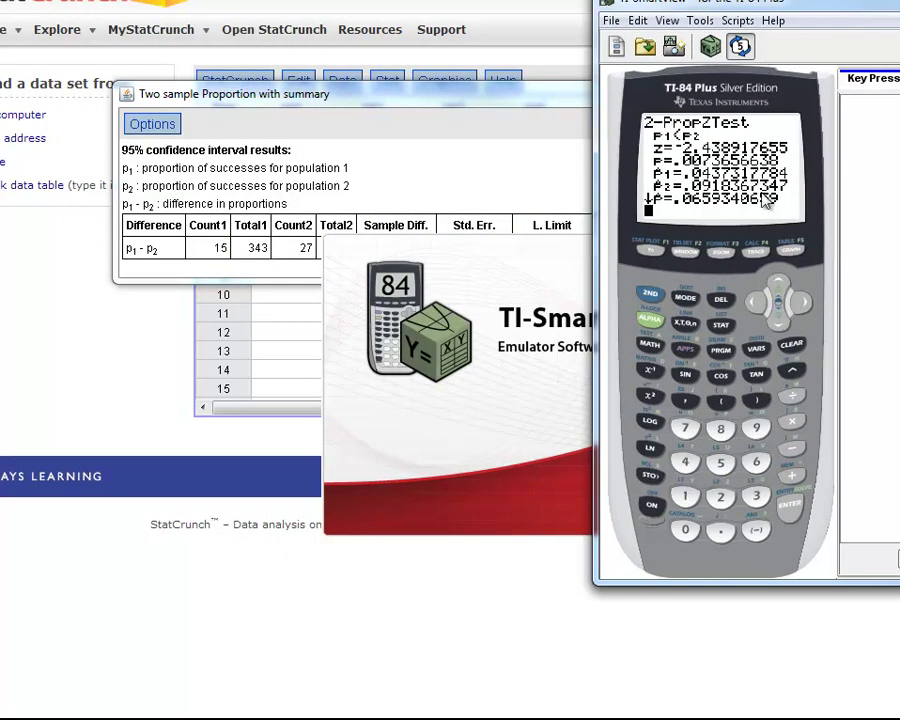
pyautogui.click(720, 333)
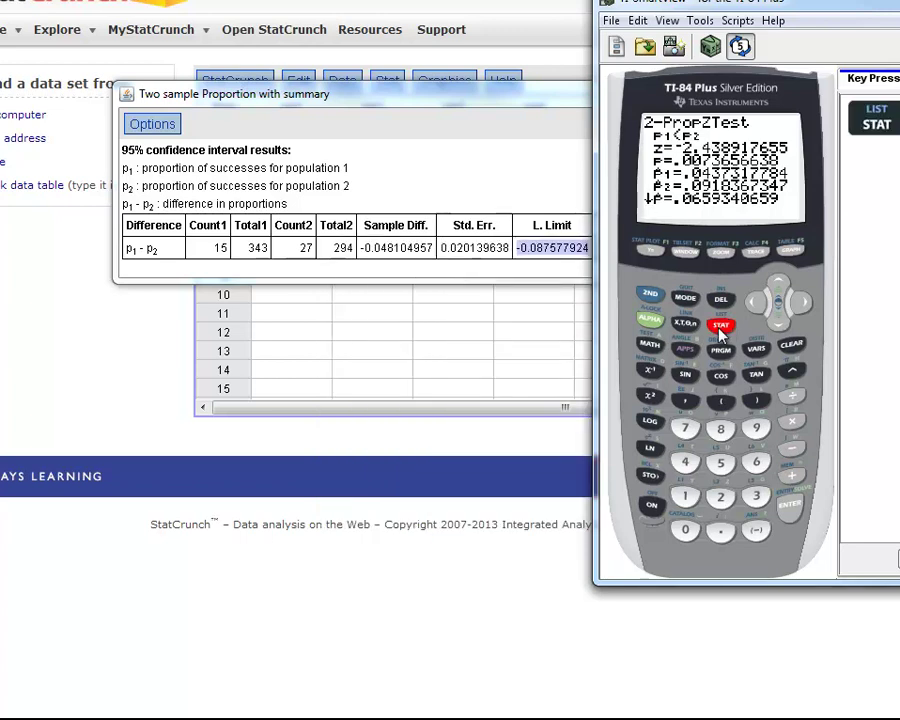
pyautogui.click(799, 305)
pyautogui.click(799, 305)
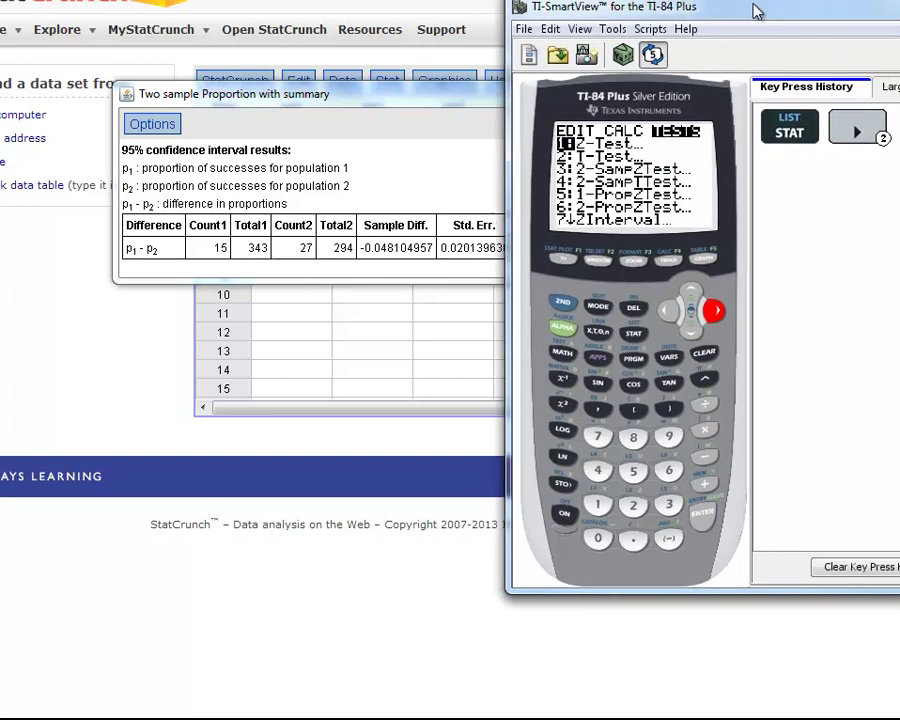
pyautogui.moveTo(848, 3); pyautogui.dragTo(755, 12)
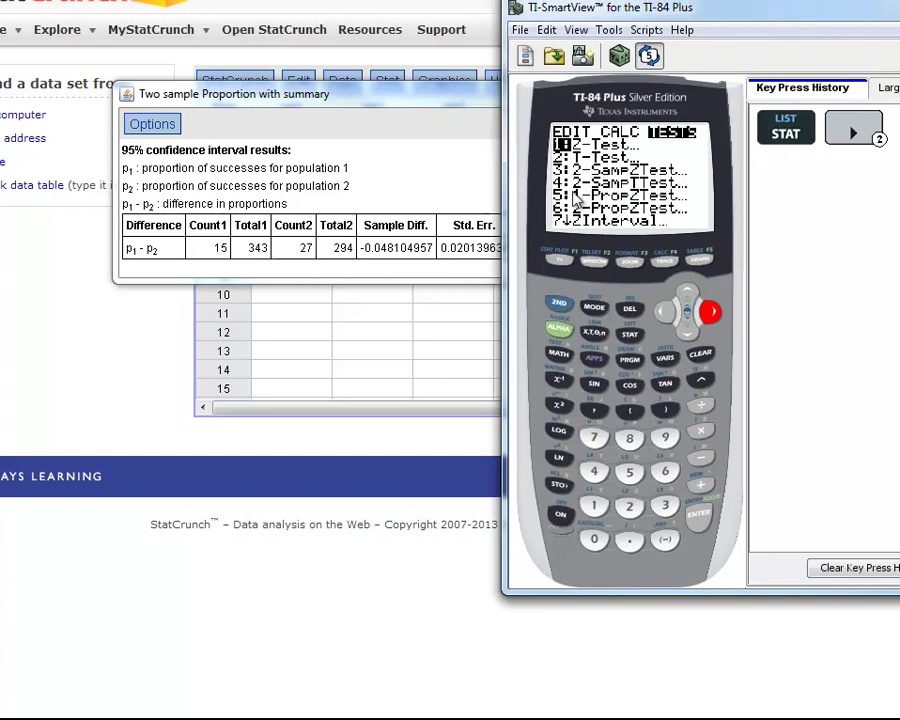
# Open 2-PropZInt, prefilled with 15 of 343, 27 of 294 and C-Level .95.
pyautogui.click(686, 333)
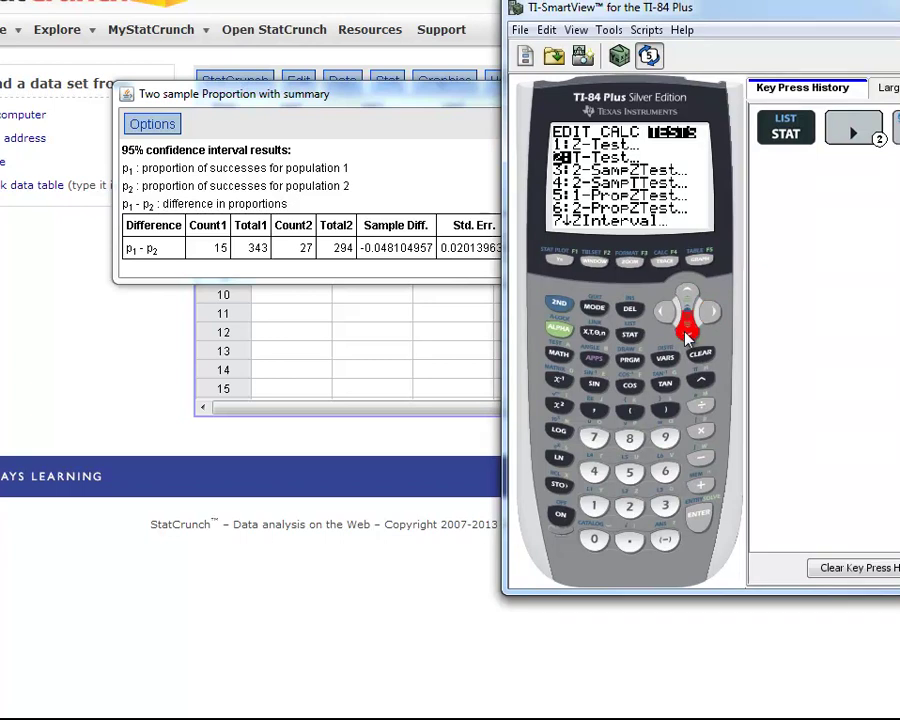
pyautogui.click(686, 333)
pyautogui.click(686, 333)
pyautogui.click(686, 335)
pyautogui.click(686, 335)
pyautogui.click(686, 335)
pyautogui.click(686, 335)
pyautogui.click(686, 335)
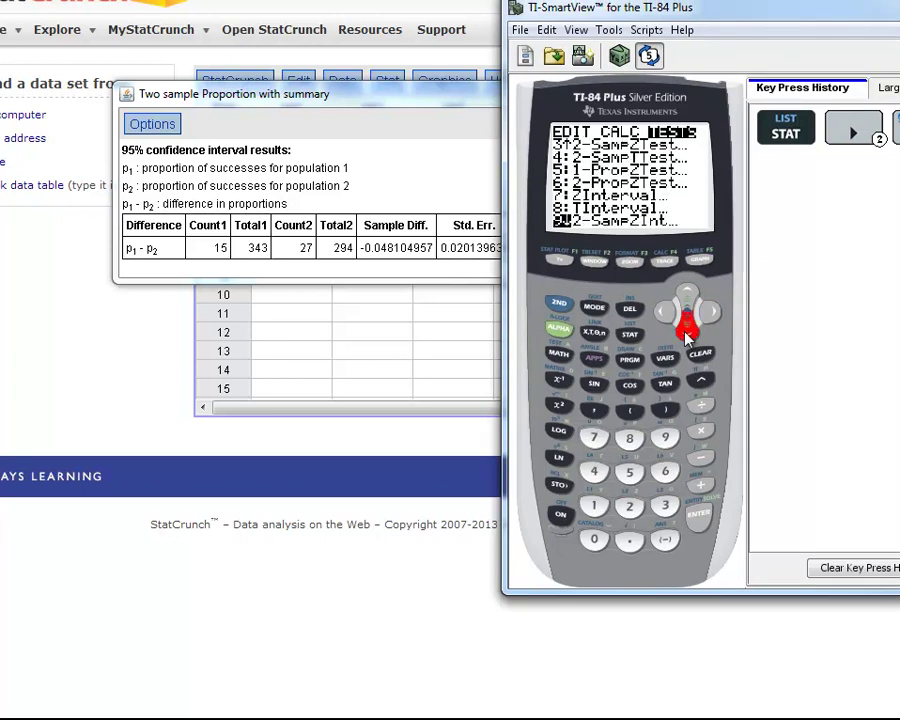
pyautogui.click(686, 335)
pyautogui.click(686, 335)
pyautogui.click(686, 335)
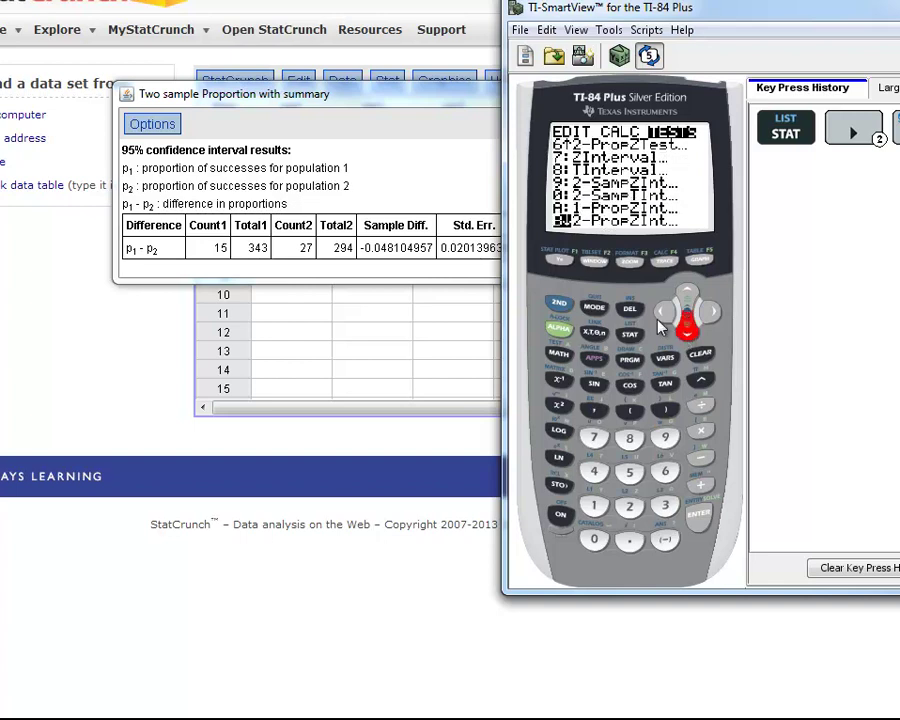
pyautogui.click(703, 521)
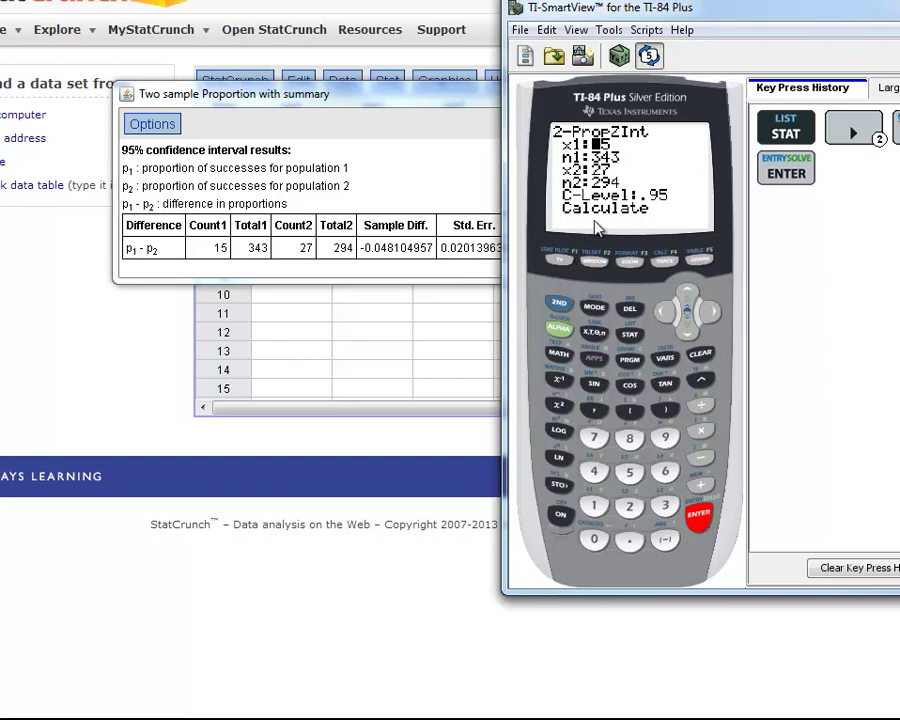
# Calculate the 2-PropZInt interval (-.0876, -.0086), then close TI-SmartView.
pyautogui.click(690, 336)
pyautogui.click(690, 336)
pyautogui.click(690, 336)
pyautogui.click(690, 336)
pyautogui.click(689, 336)
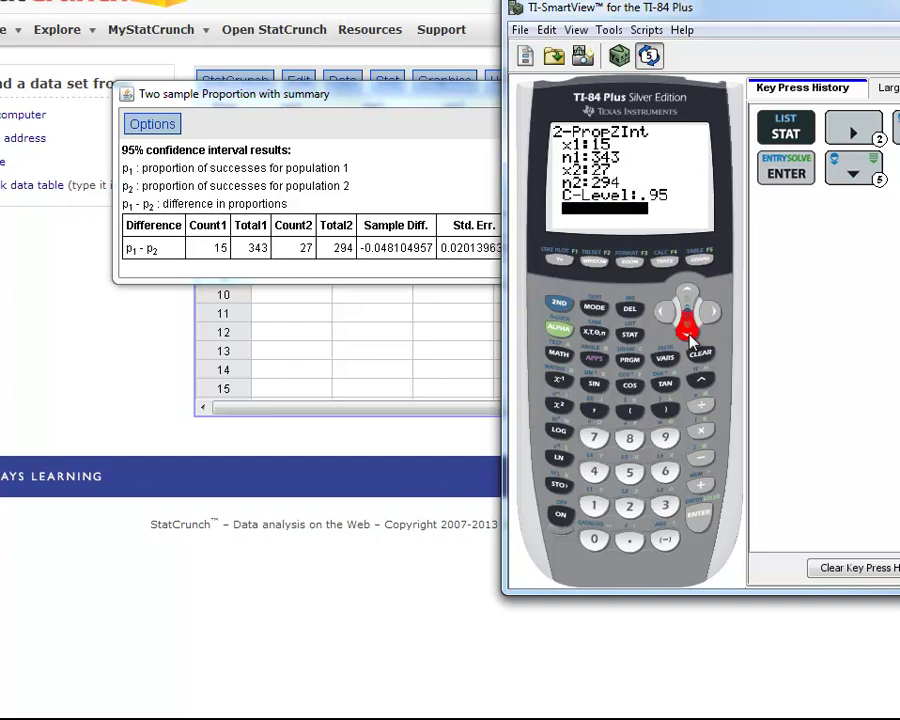
pyautogui.click(697, 525)
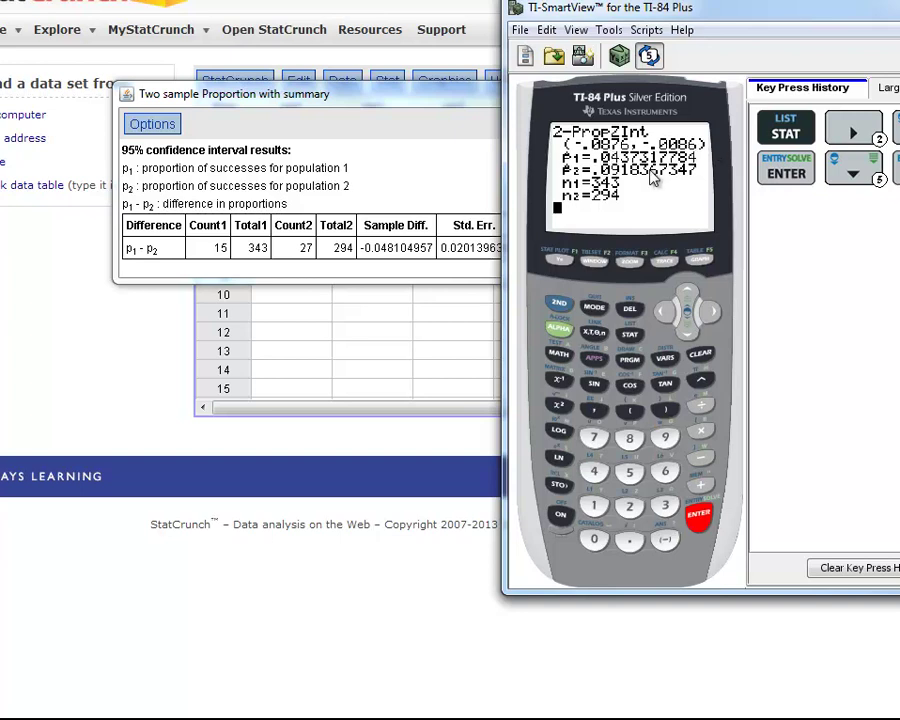
pyautogui.click(898, 8)
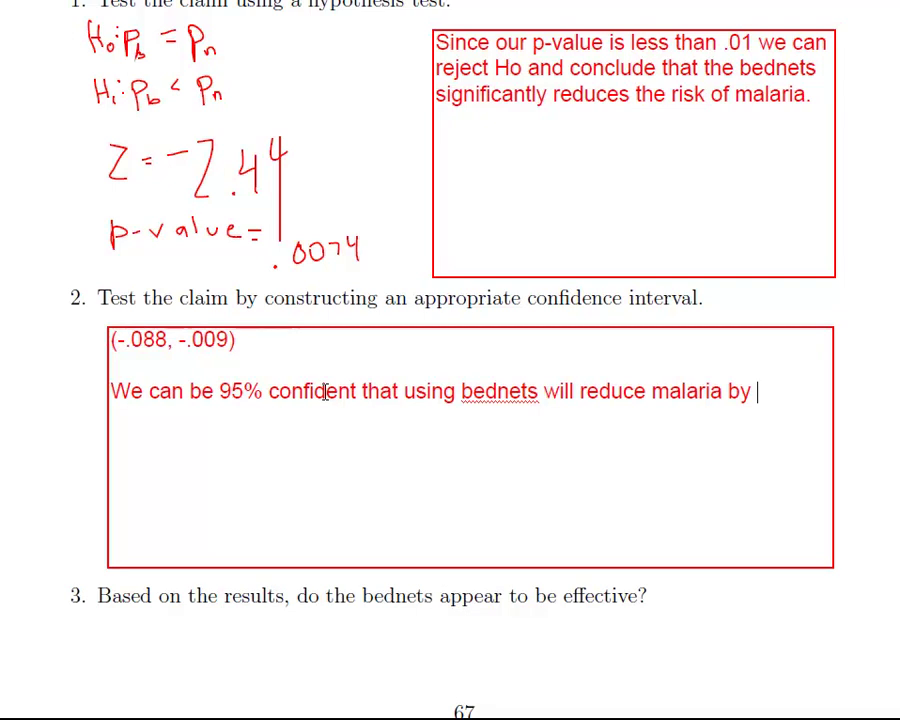
# End question 2's confidence-interval sentence with 'between .9% to 8.8%.'.
pyautogui.write('between')
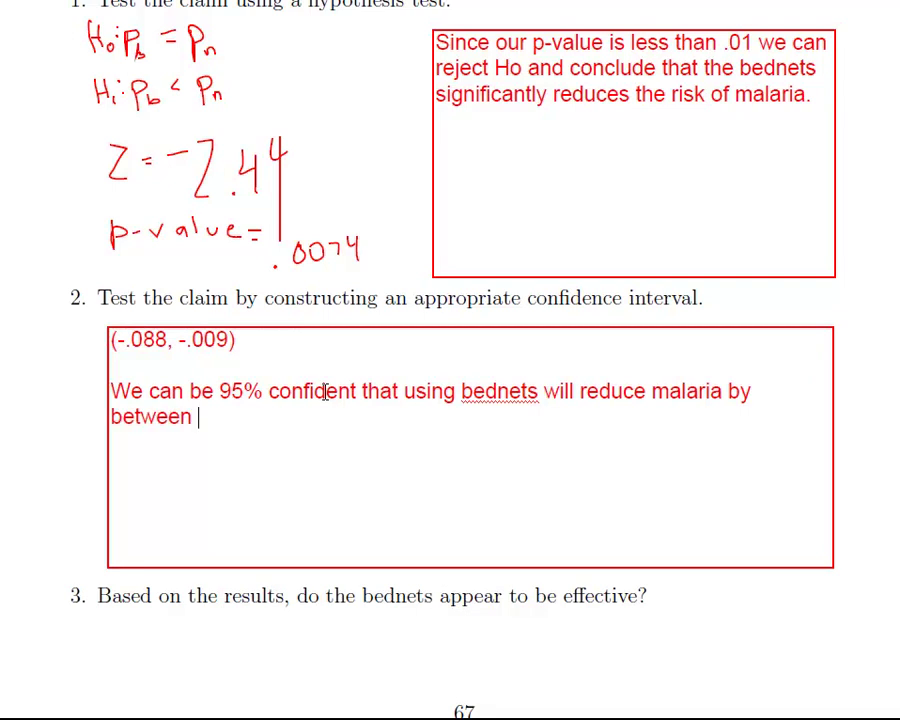
pyautogui.write(' .9% to 8.8%')
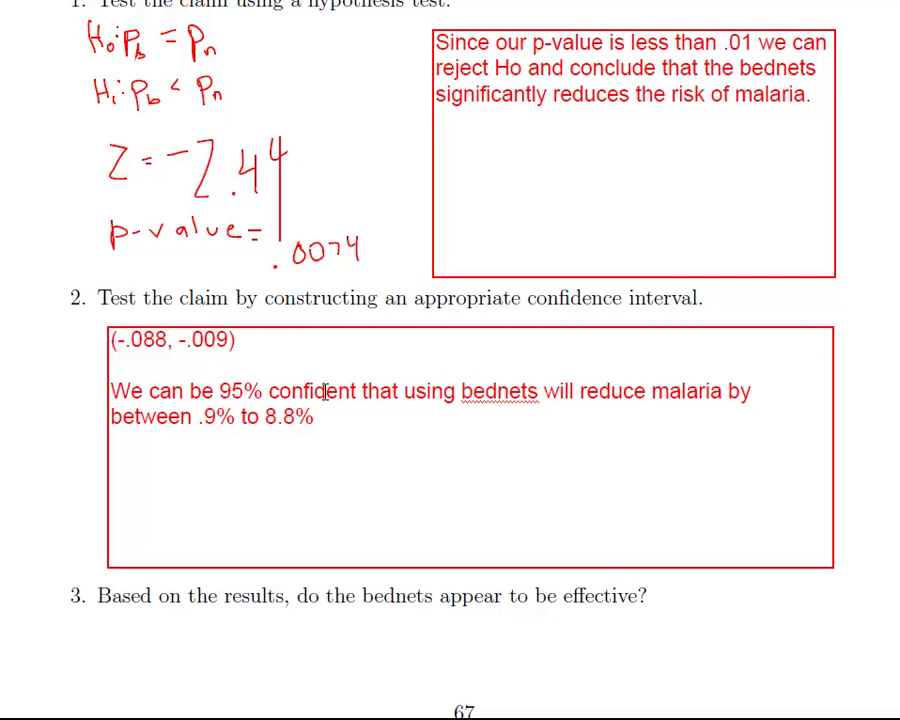
pyautogui.write('.')
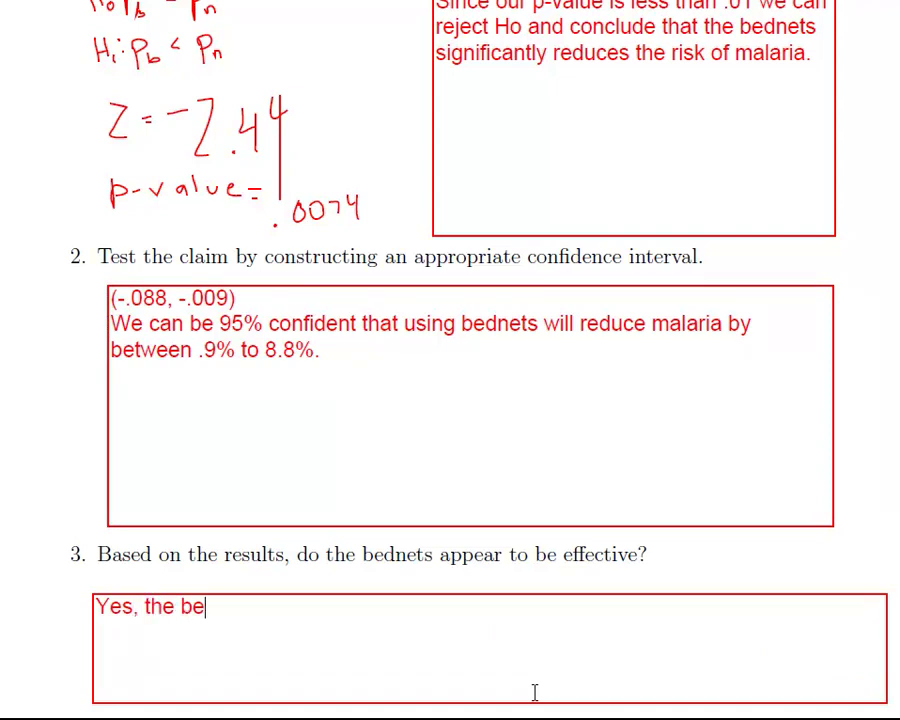
# Start question 3's answer with 'Yes, the bednets reduced malaria'.
pyautogui.write('s reduced malarian')
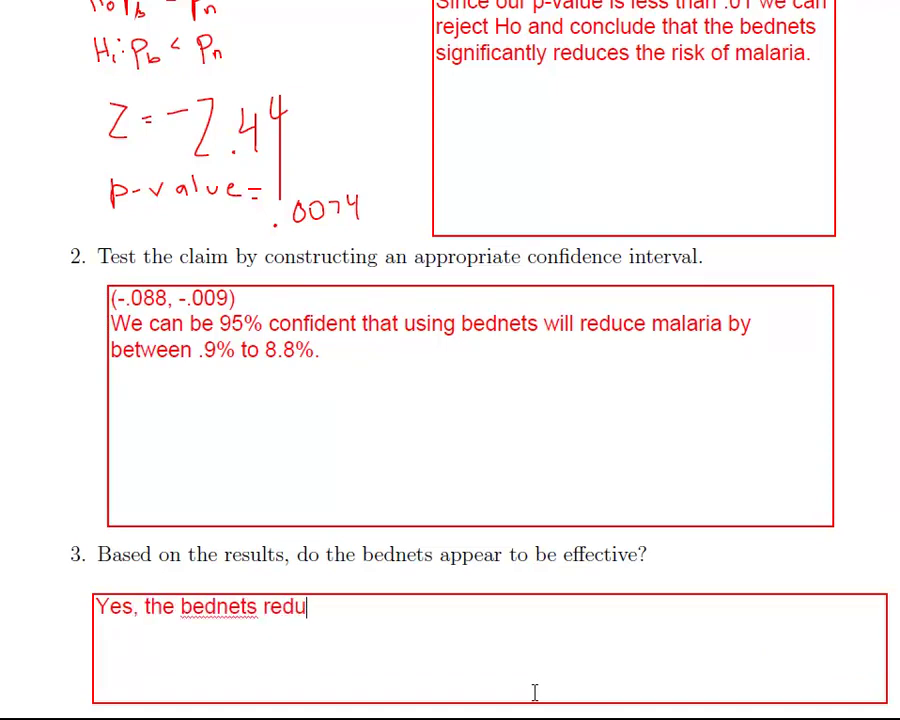